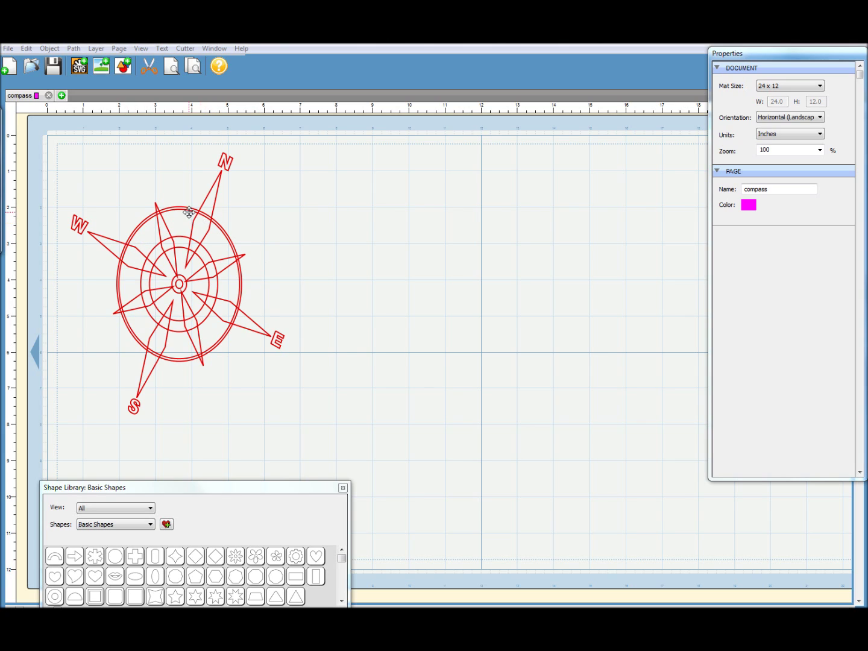
Uncheck Show Outlines Only and marquee-select the whole 5.874 x 7.218-inch compass design
{"action": "left_click", "coordinate": [141, 48]}
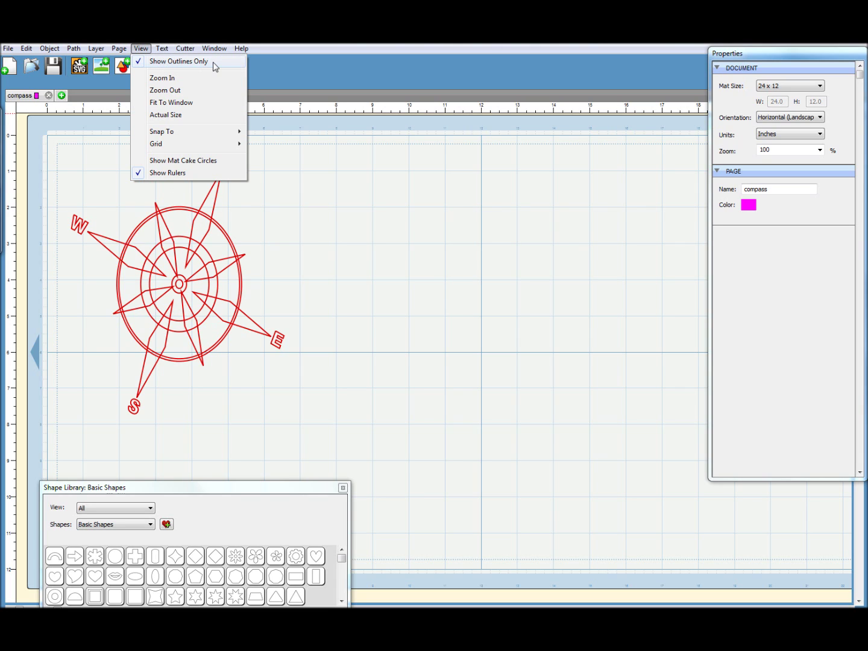
{"action": "left_click", "coordinate": [214, 63]}
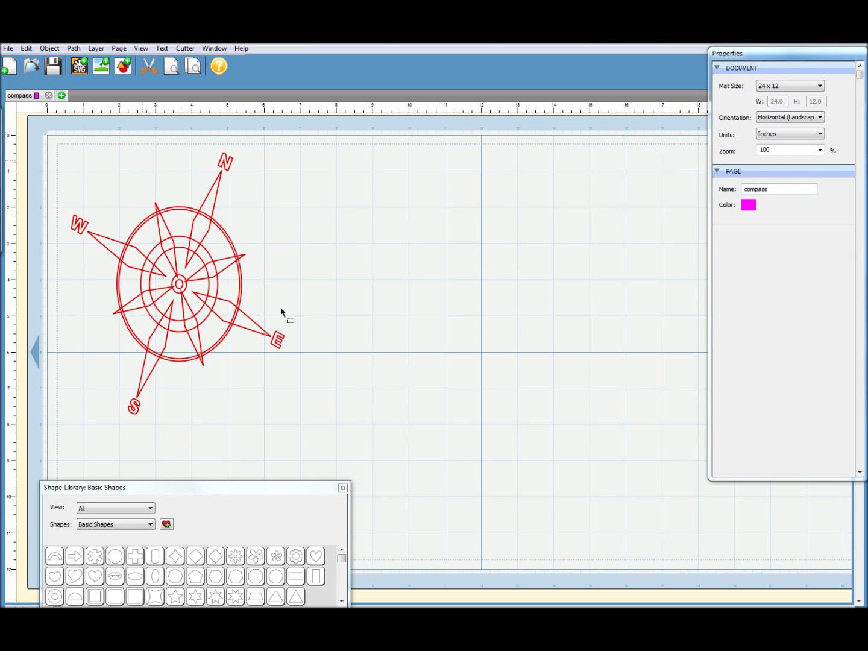
{"action": "left_click_drag", "start_coordinate": [350, 443], "coordinate": [54, 137]}
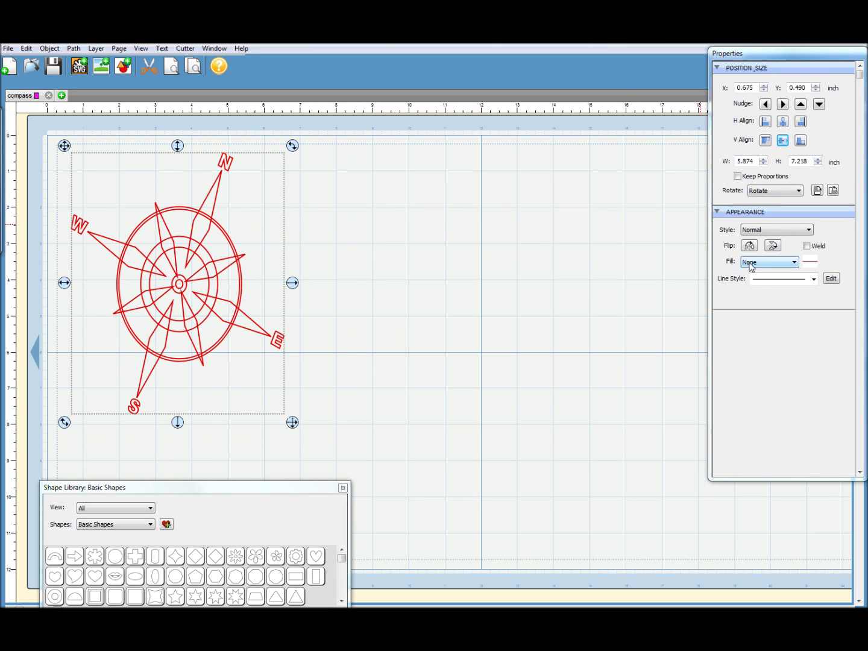
Change the compass fill from None to Color, giving it a solid brown-orange fill
{"action": "left_click", "coordinate": [794, 263]}
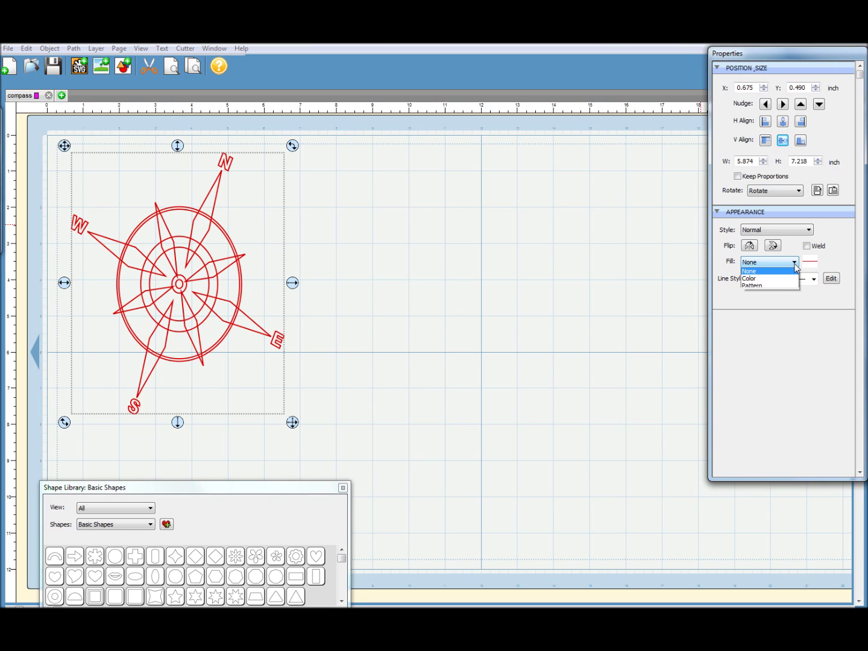
{"action": "left_click", "coordinate": [758, 280]}
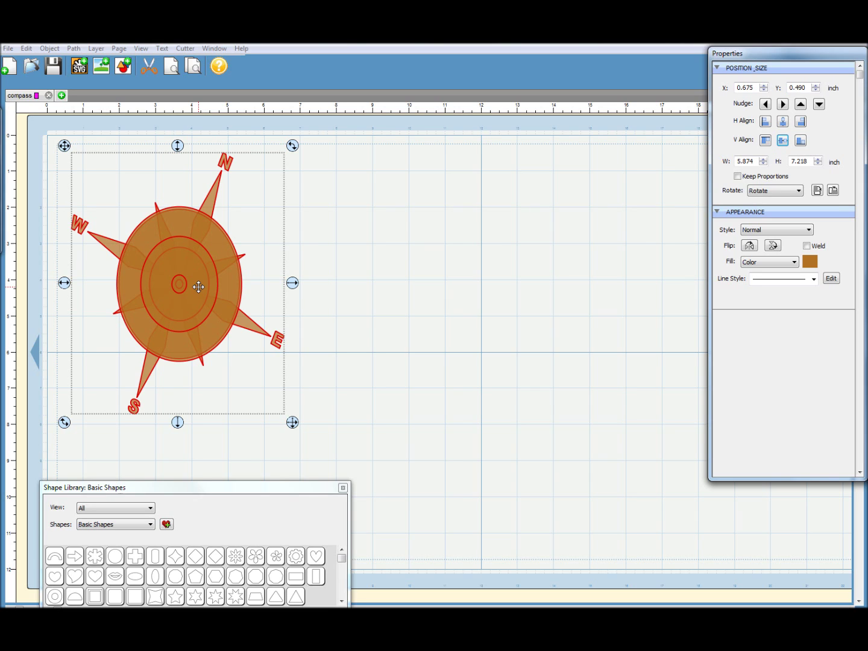
Create a new blank project, answering No to saving the compass changes
{"action": "left_click", "coordinate": [8, 49]}
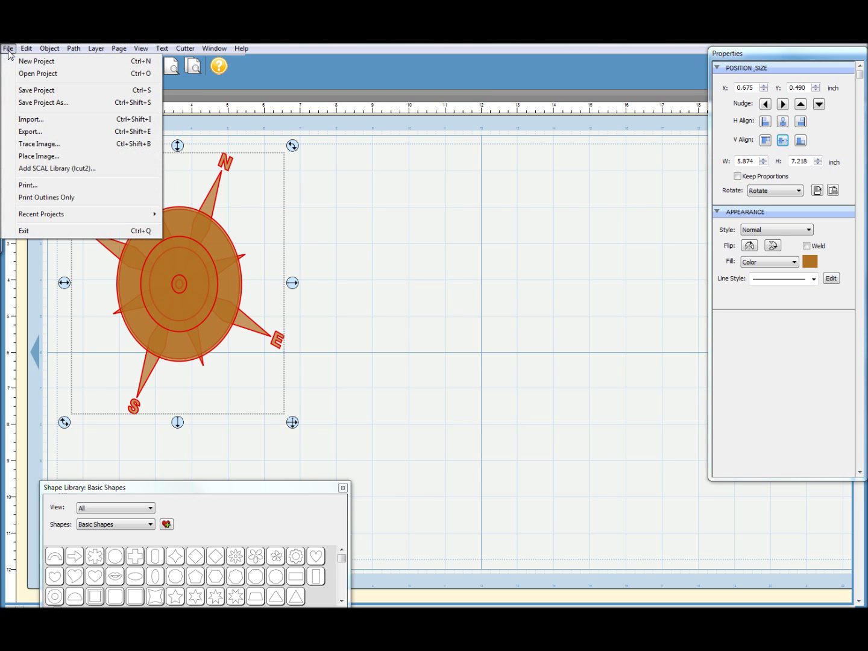
{"action": "left_click", "coordinate": [45, 63]}
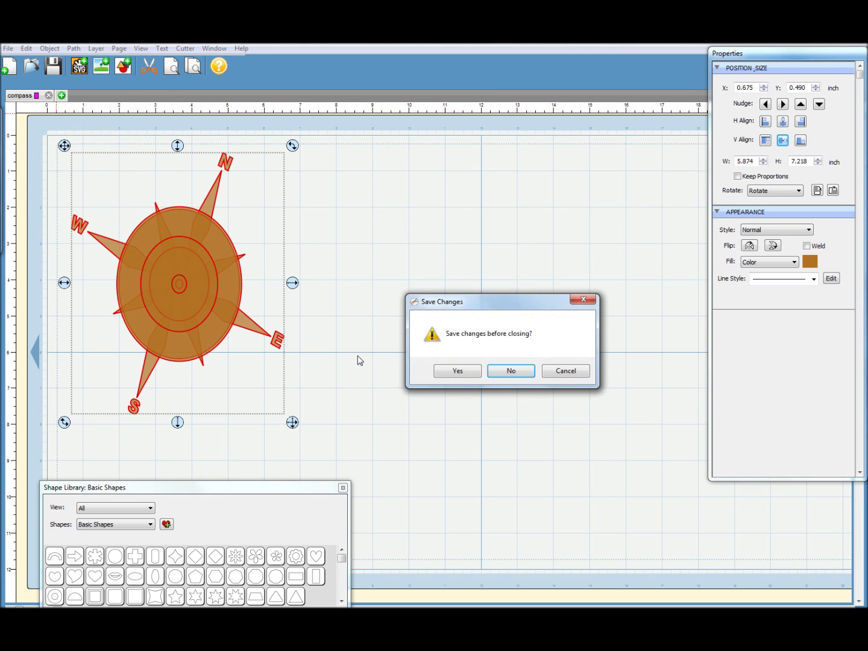
{"action": "left_click", "coordinate": [511, 371]}
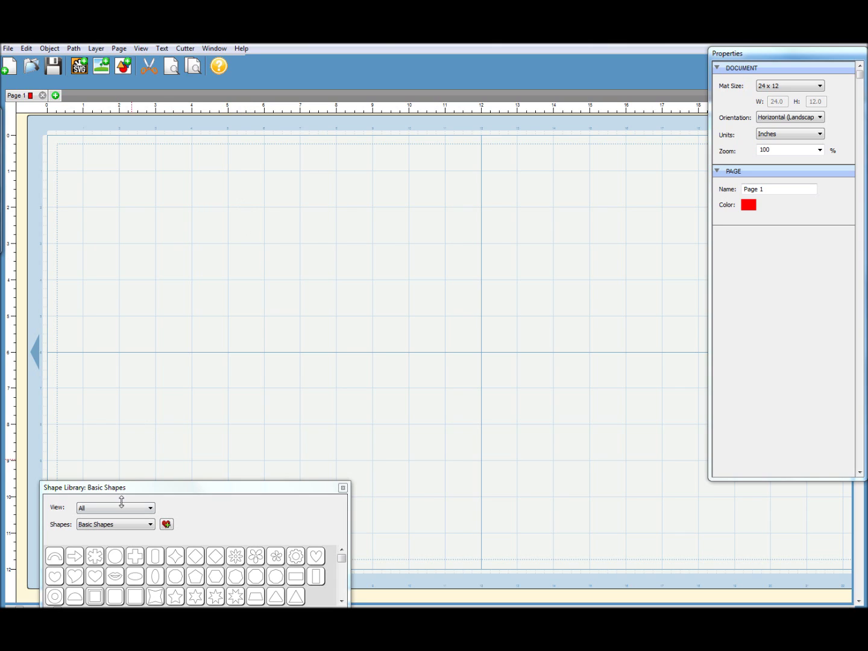
Add a circle and a copy, enlarging the green one to about 5.4 inches under the red
{"action": "left_click", "coordinate": [119, 564]}
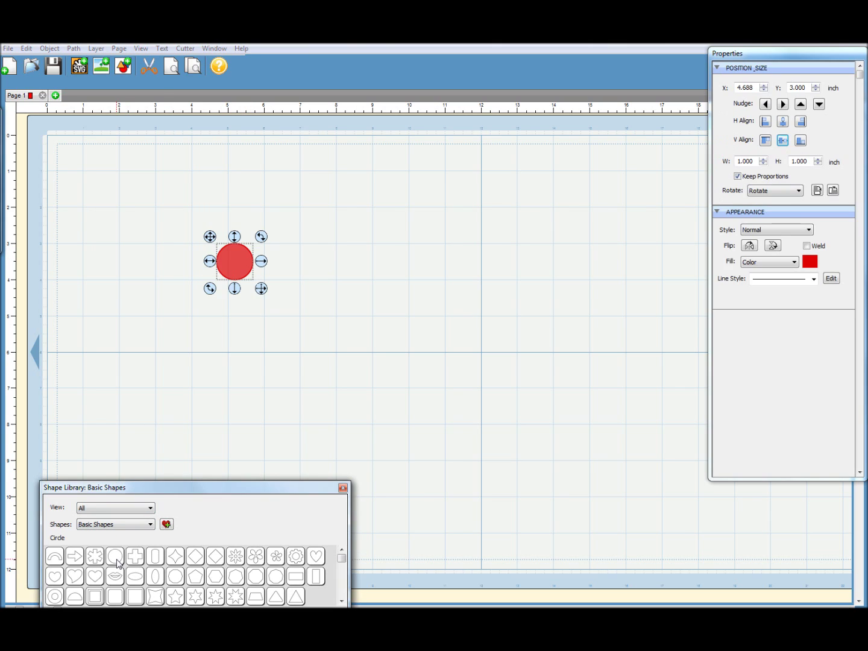
{"action": "left_click_drag", "start_coordinate": [211, 237], "coordinate": [326, 240]}
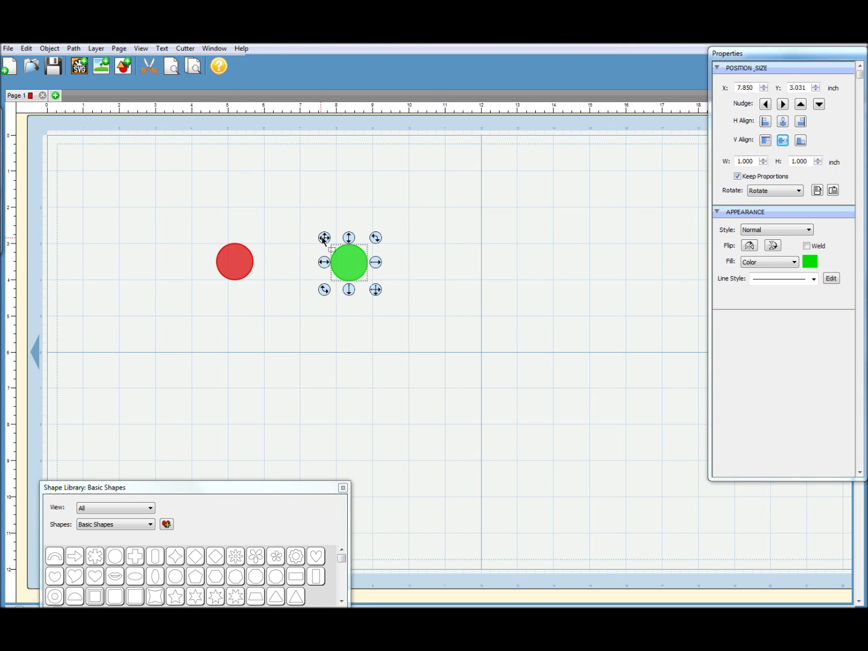
{"action": "left_click_drag", "start_coordinate": [375, 289], "coordinate": [521, 434]}
{"action": "left_click_drag", "start_coordinate": [248, 265], "coordinate": [542, 426]}
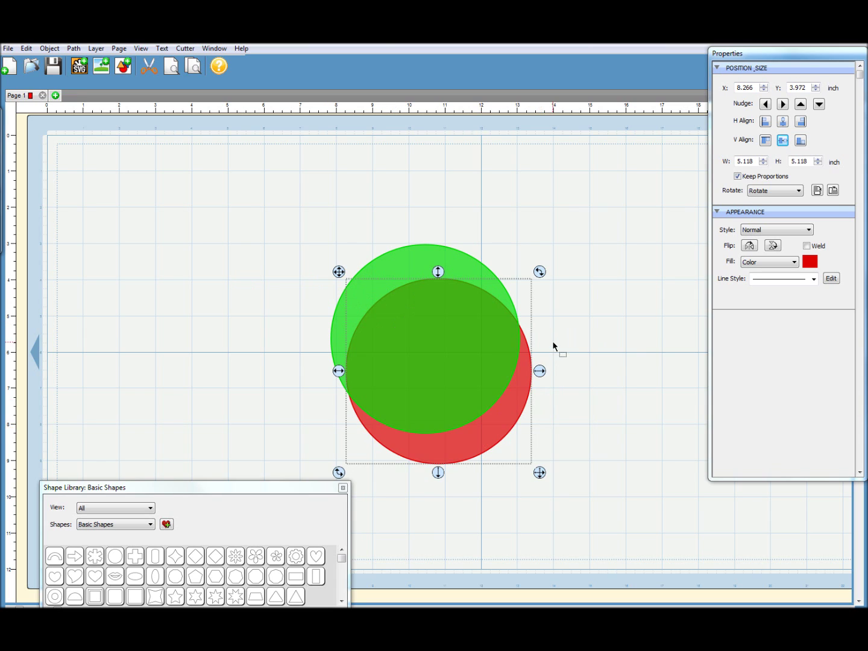
{"action": "left_click", "coordinate": [592, 410]}
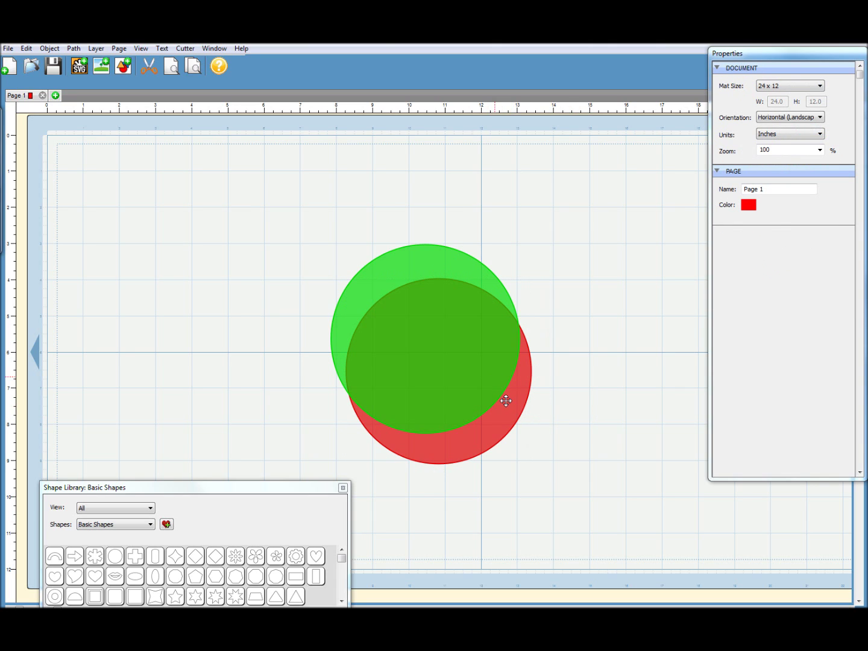
Centre the two circles on each other horizontally and vertically
{"action": "left_click_drag", "start_coordinate": [297, 195], "coordinate": [582, 493]}
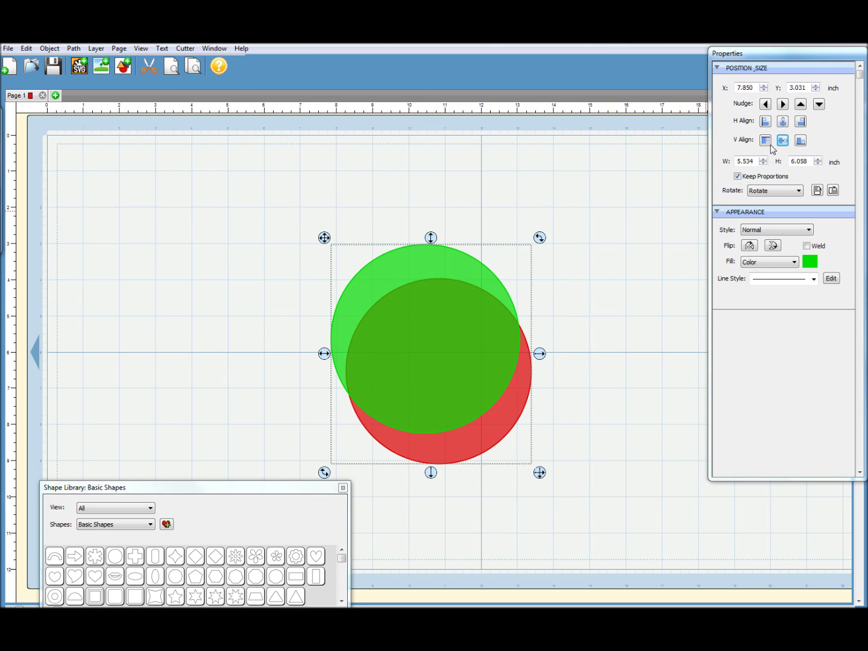
{"action": "left_click", "coordinate": [784, 123]}
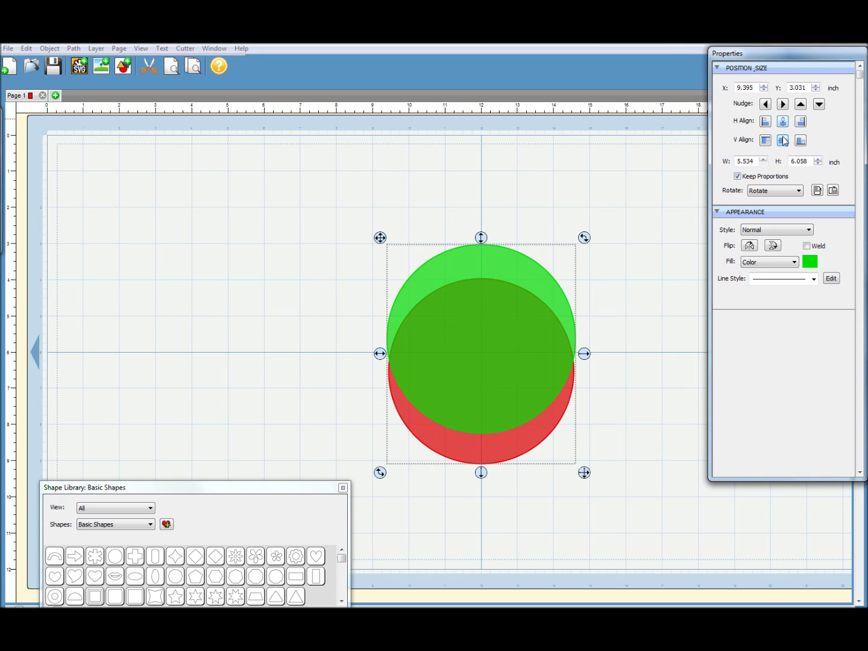
{"action": "left_click", "coordinate": [783, 140]}
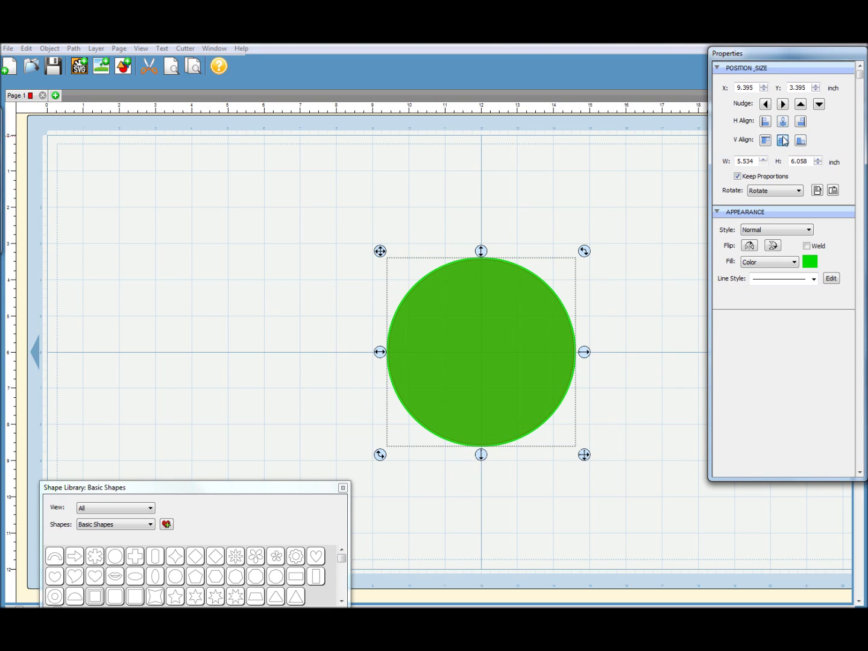
{"action": "left_click", "coordinate": [261, 295]}
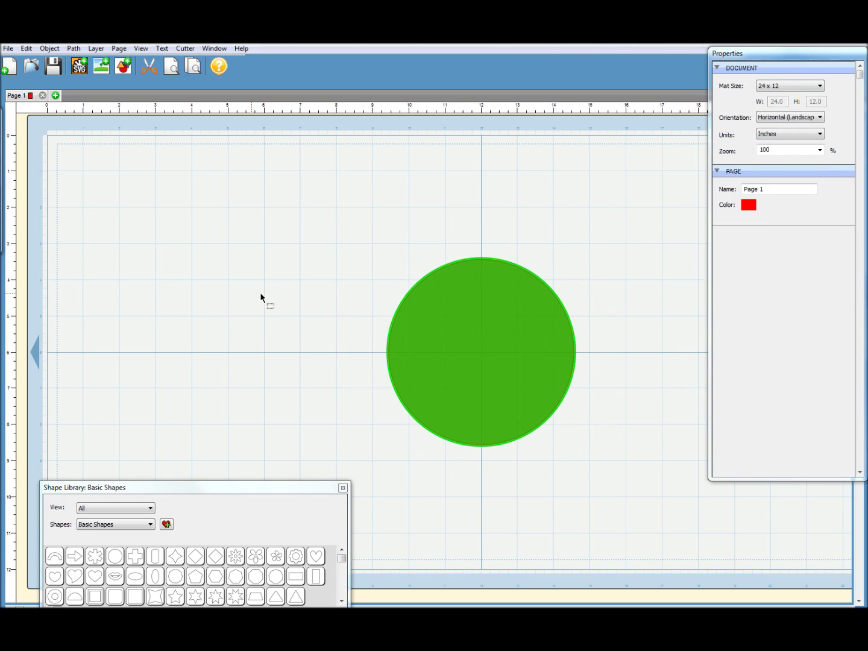
Enlarge the green circle slightly to 5.426 inches and re-centre both circles
{"action": "left_click", "coordinate": [482, 340]}
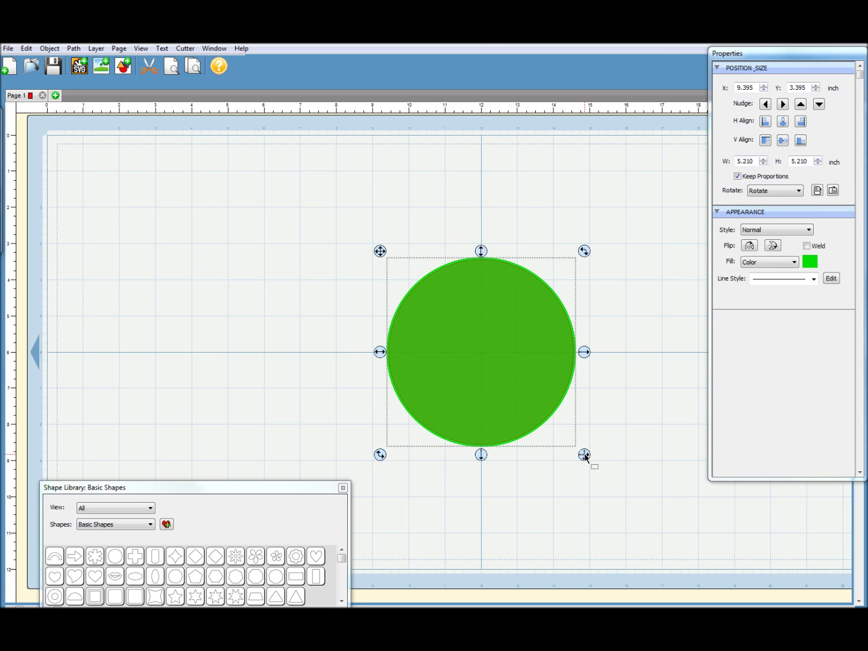
{"action": "left_click_drag", "start_coordinate": [584, 453], "coordinate": [592, 460]}
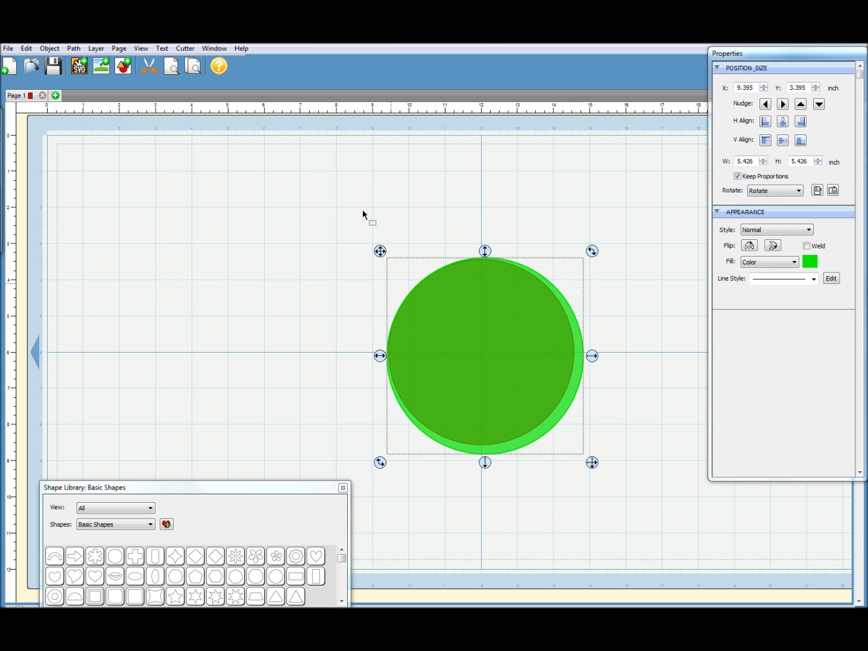
{"action": "left_click_drag", "start_coordinate": [372, 252], "coordinate": [649, 488]}
{"action": "left_click", "coordinate": [783, 123]}
{"action": "left_click", "coordinate": [783, 140]}
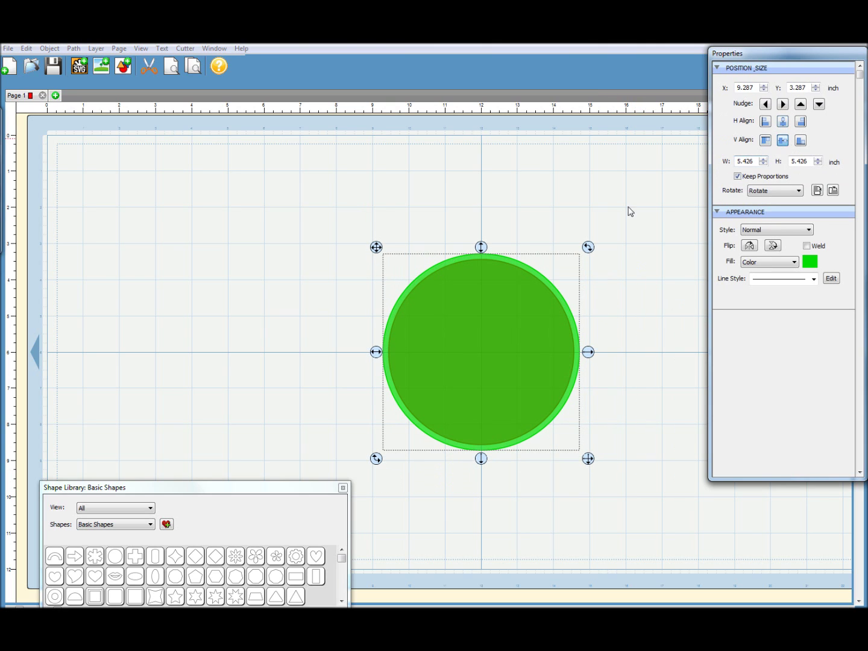
{"action": "left_click", "coordinate": [245, 264]}
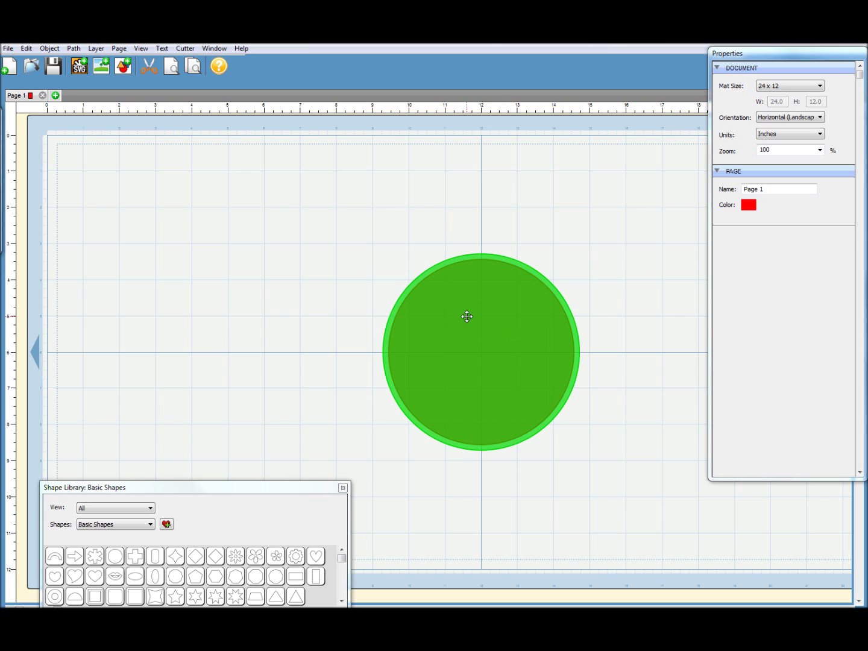
Apply Front Minus Back to make a 5.438-inch green ring and move it to the upper left
{"action": "left_click_drag", "start_coordinate": [342, 210], "coordinate": [624, 481]}
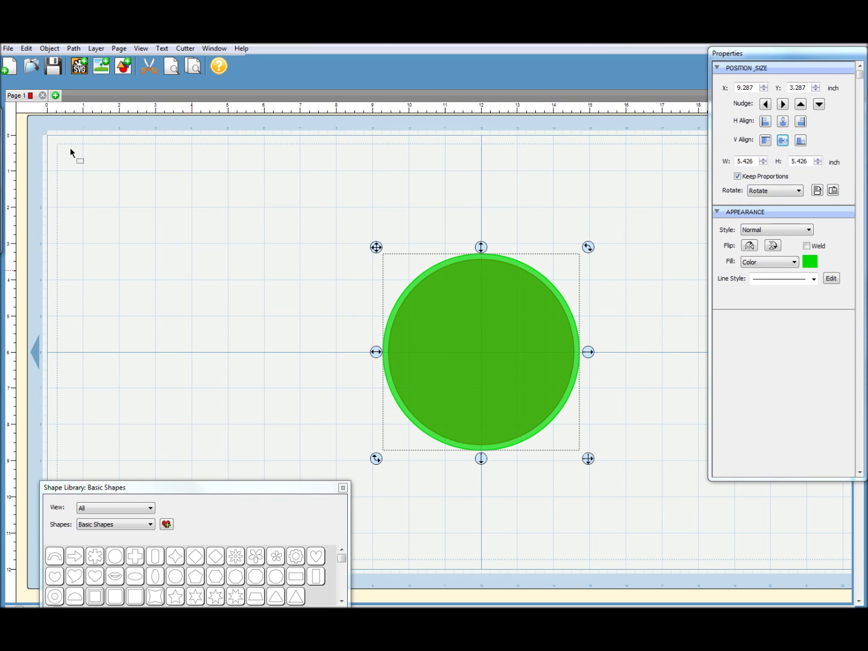
{"action": "left_click", "coordinate": [73, 49]}
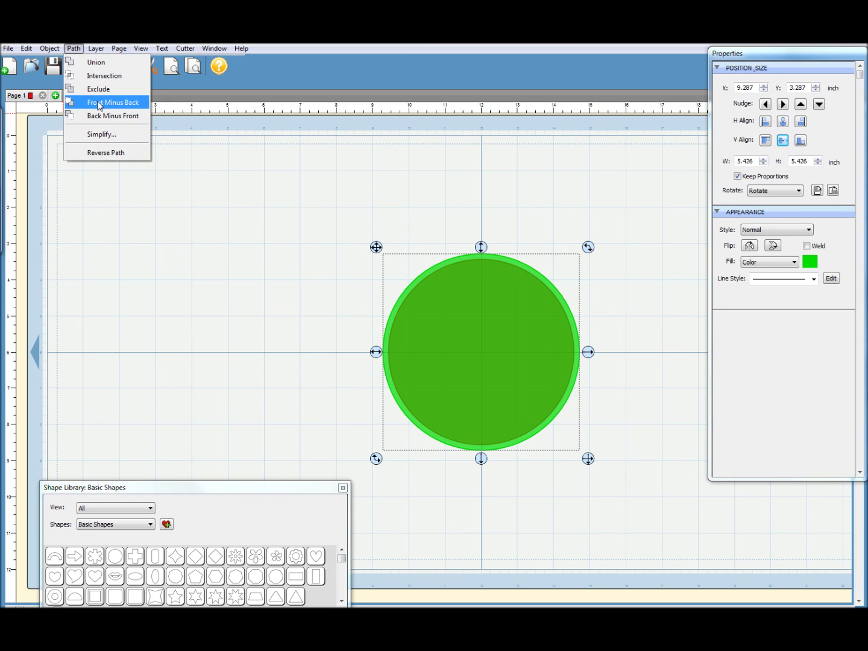
{"action": "left_click", "coordinate": [112, 106]}
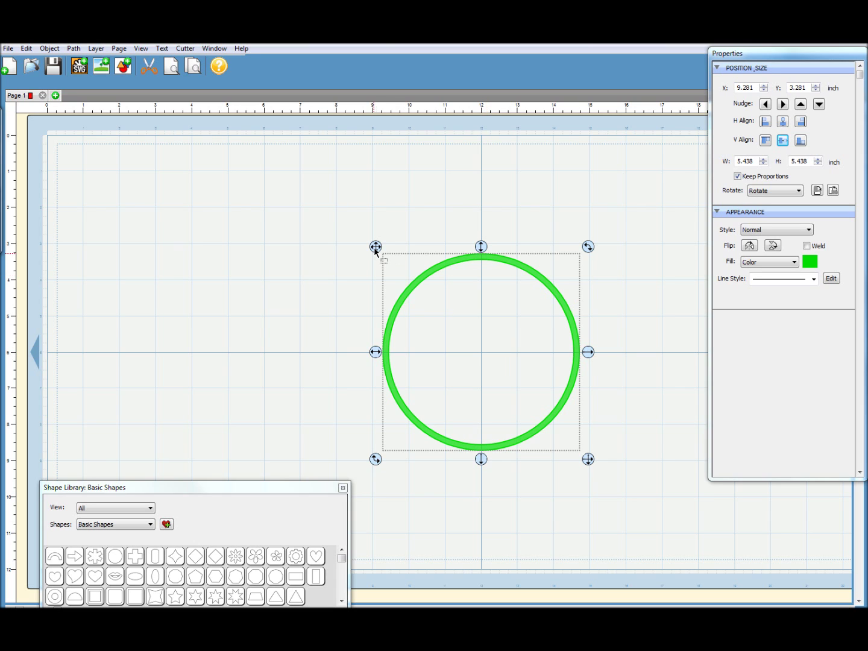
{"action": "left_click_drag", "start_coordinate": [375, 248], "coordinate": [96, 201]}
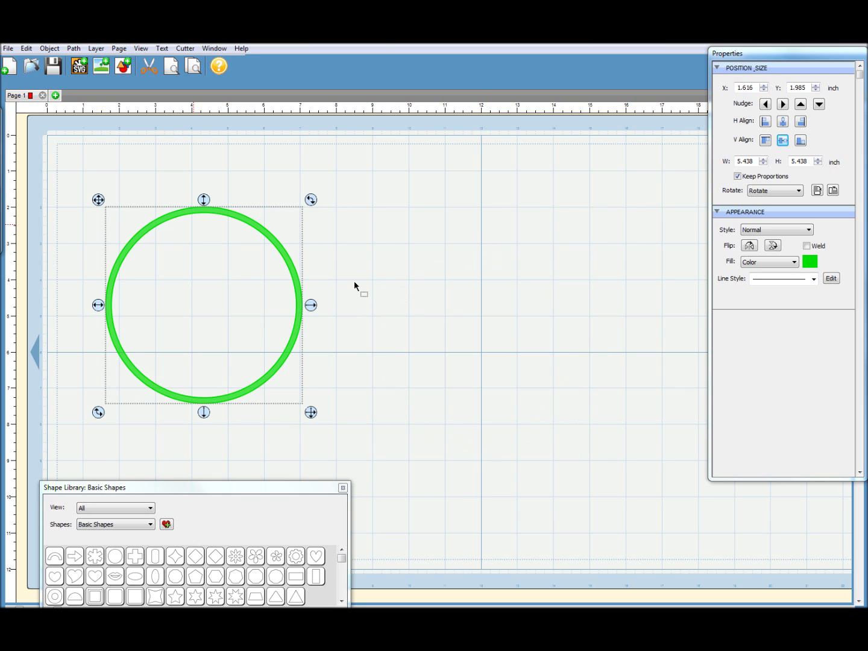
Add a new circle and a copy, enlarging the magenta one to 3.946 inches
{"action": "left_click", "coordinate": [119, 561]}
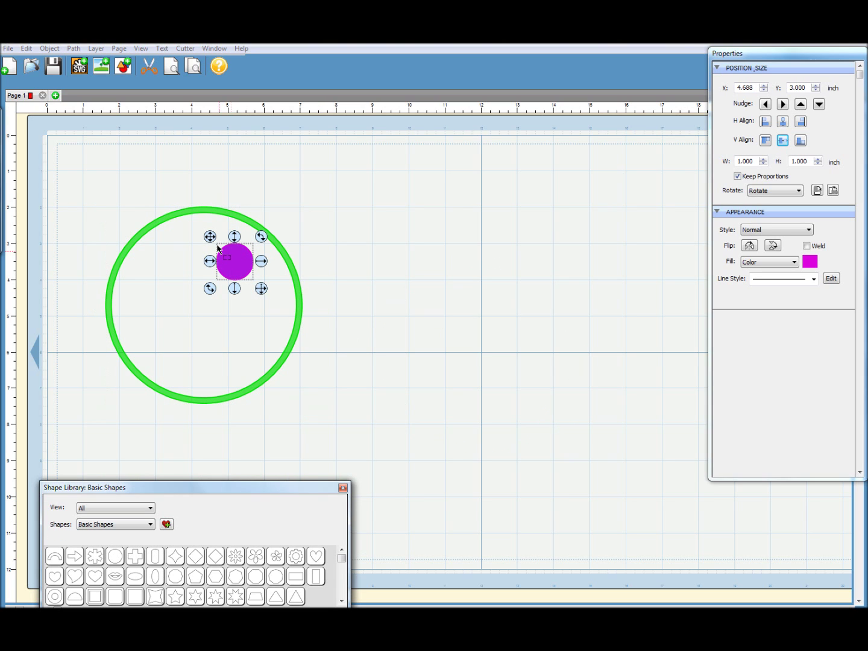
{"action": "left_click_drag", "start_coordinate": [214, 238], "coordinate": [452, 280]}
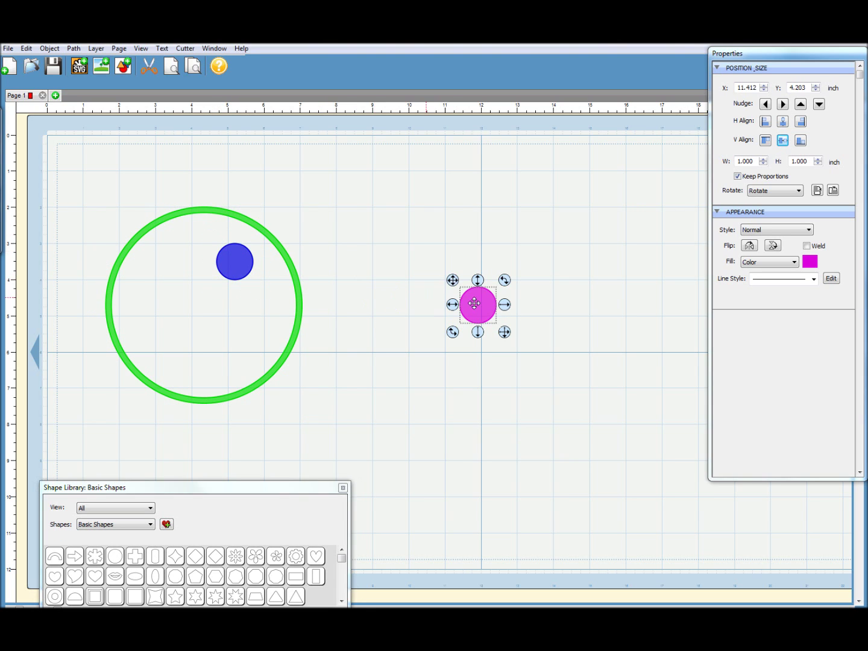
{"action": "left_click_drag", "start_coordinate": [505, 336], "coordinate": [613, 429]}
Resize the blue circle to 2.743 inches and centre it inside the magenta circle
{"action": "left_click_drag", "start_coordinate": [238, 269], "coordinate": [469, 362]}
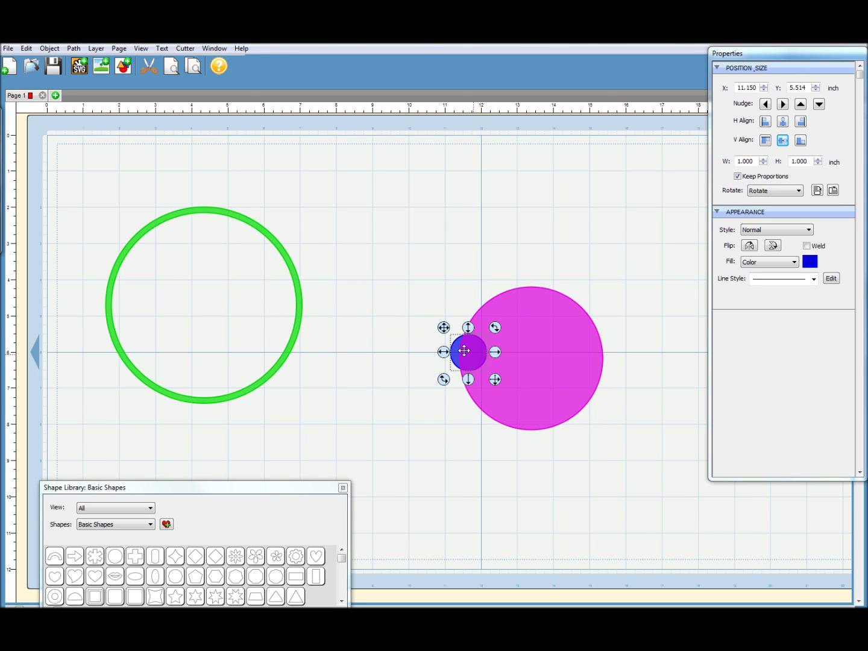
{"action": "left_click", "coordinate": [438, 328]}
{"action": "left_click_drag", "start_coordinate": [442, 327], "coordinate": [393, 290]}
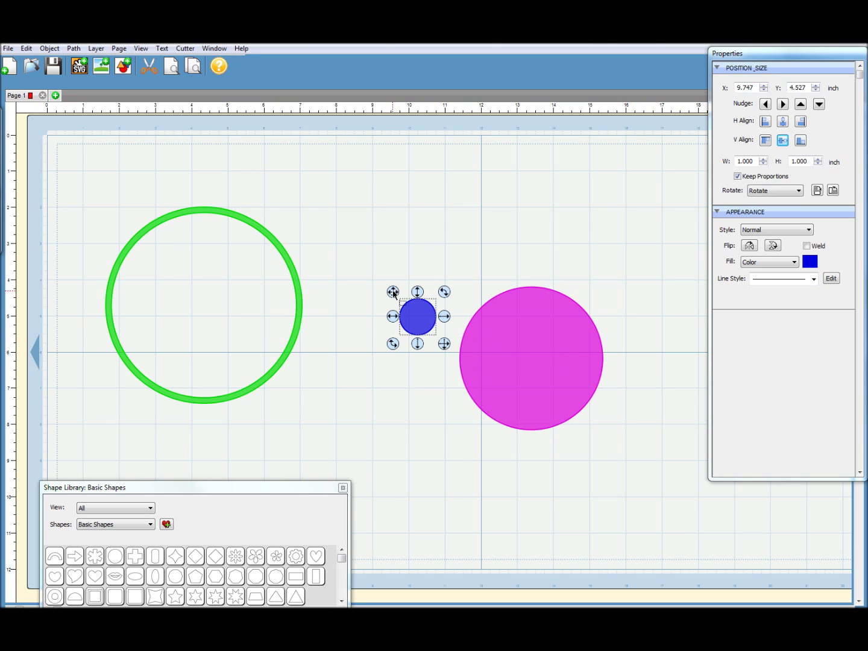
{"action": "left_click_drag", "start_coordinate": [443, 347], "coordinate": [506, 399]}
{"action": "left_click_drag", "start_coordinate": [393, 292], "coordinate": [475, 303]}
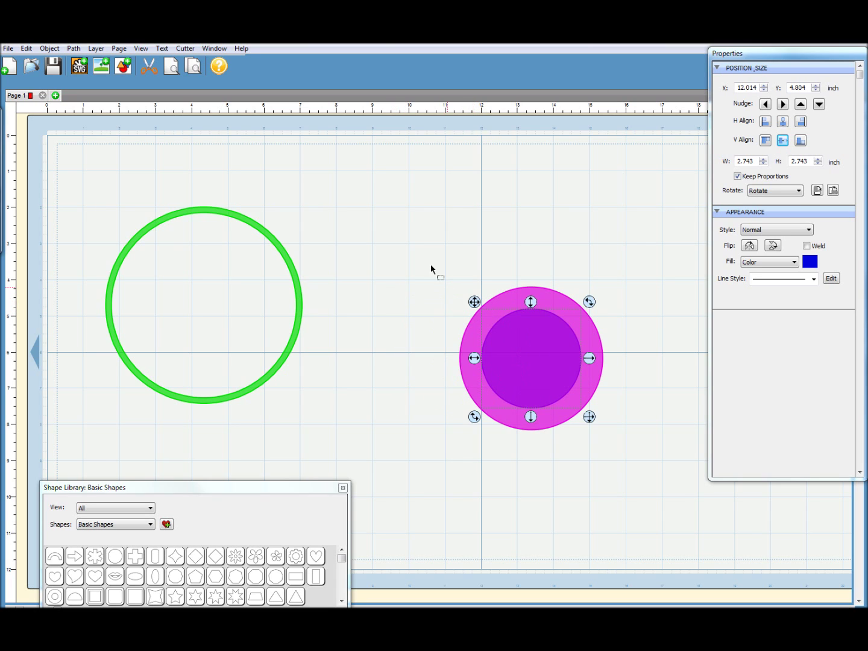
{"action": "left_click", "coordinate": [431, 269]}
Centre the magenta circles, subtract the inner one to form a ring, and move it into the green ring
{"action": "left_click_drag", "start_coordinate": [533, 410], "coordinate": [633, 470]}
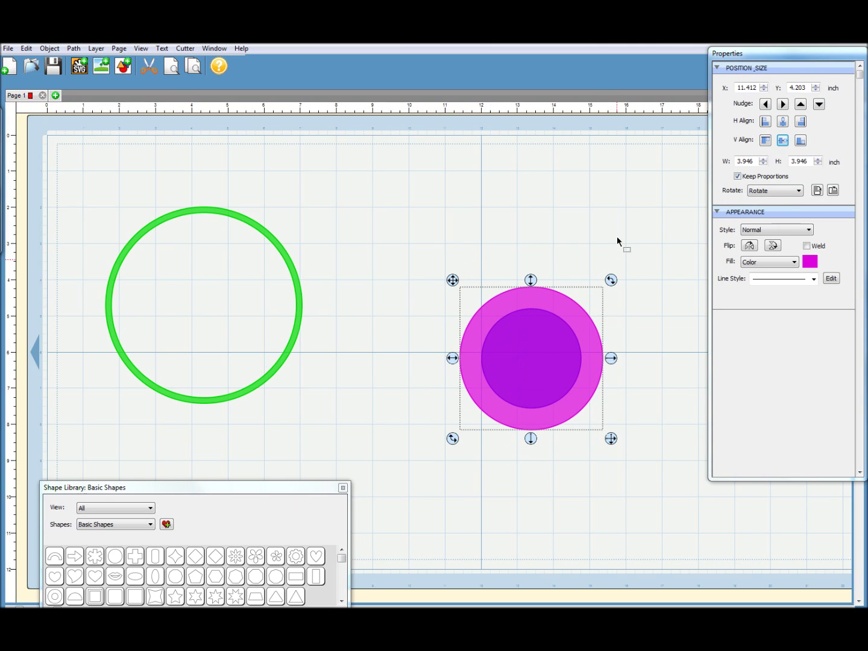
{"action": "left_click", "coordinate": [784, 122]}
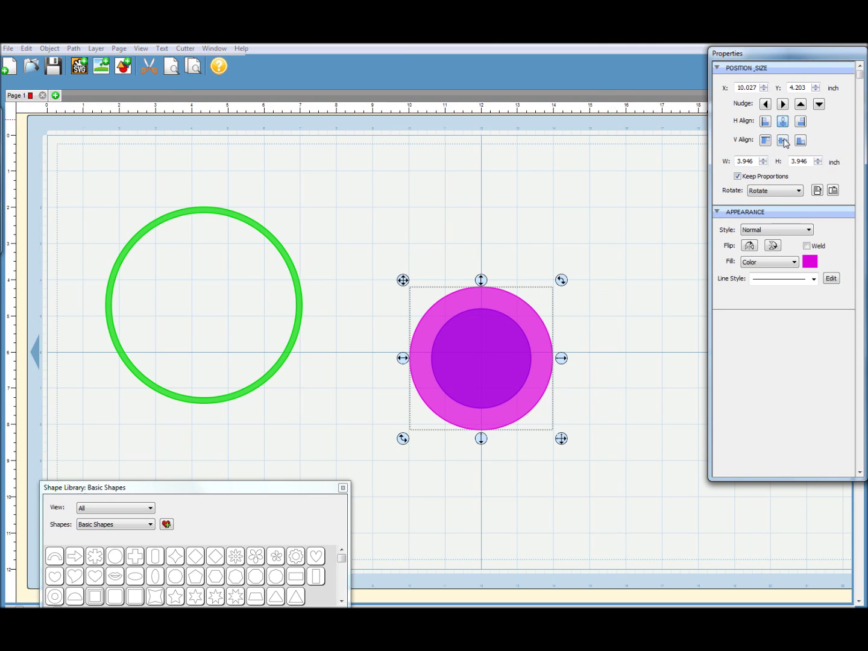
{"action": "left_click", "coordinate": [783, 141]}
{"action": "left_click", "coordinate": [365, 319]}
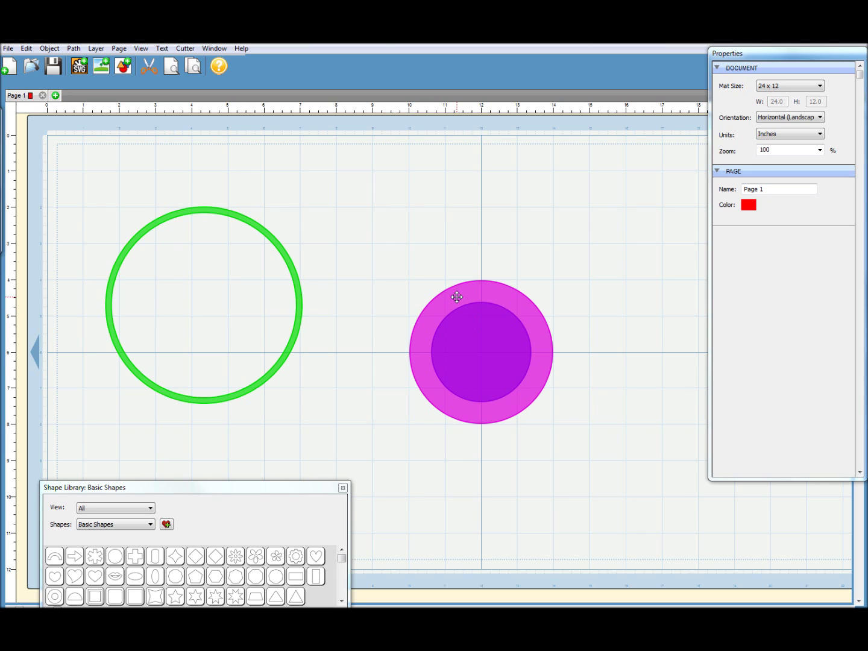
{"action": "left_click", "coordinate": [429, 321]}
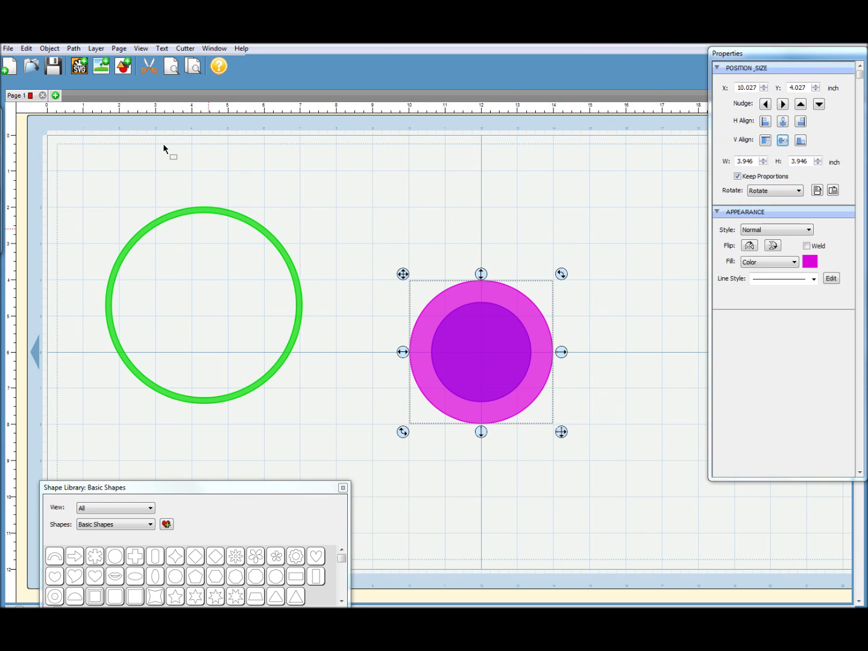
{"action": "left_click", "coordinate": [71, 49]}
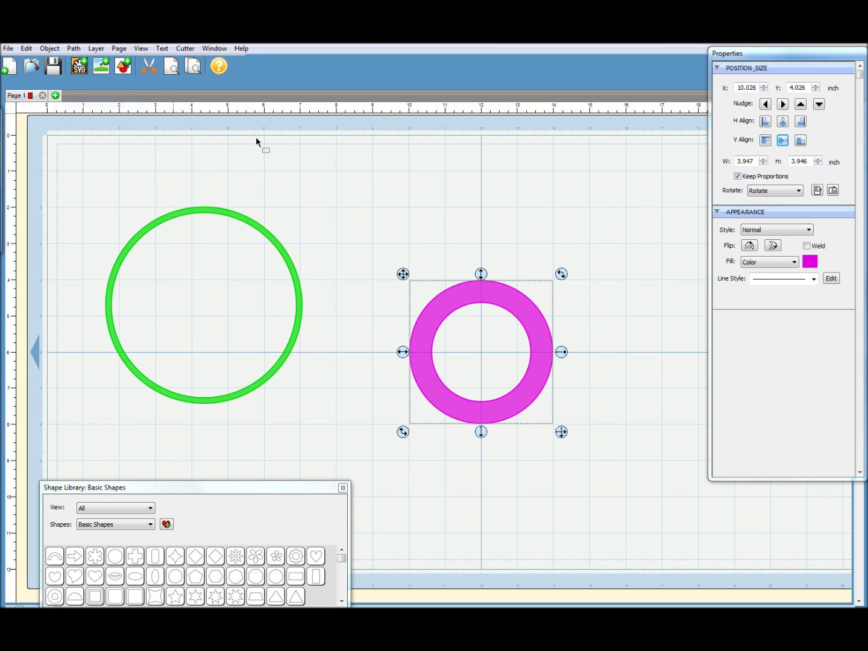
{"action": "left_click_drag", "start_coordinate": [440, 313], "coordinate": [163, 269]}
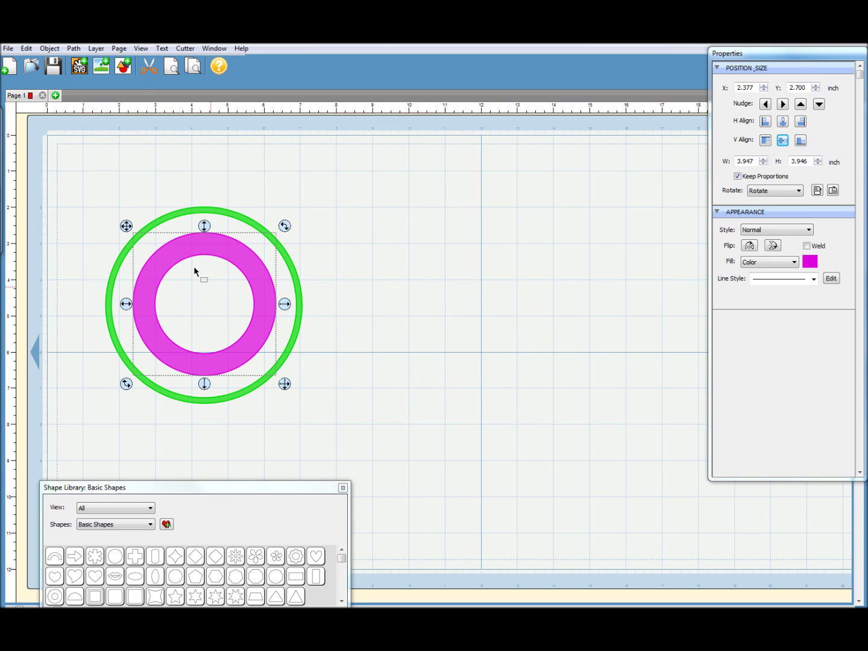
Duplicate the magenta ring and shrink the copy to a 0.677-inch ring at the centre
{"action": "key", "text": "ctrl+d"}
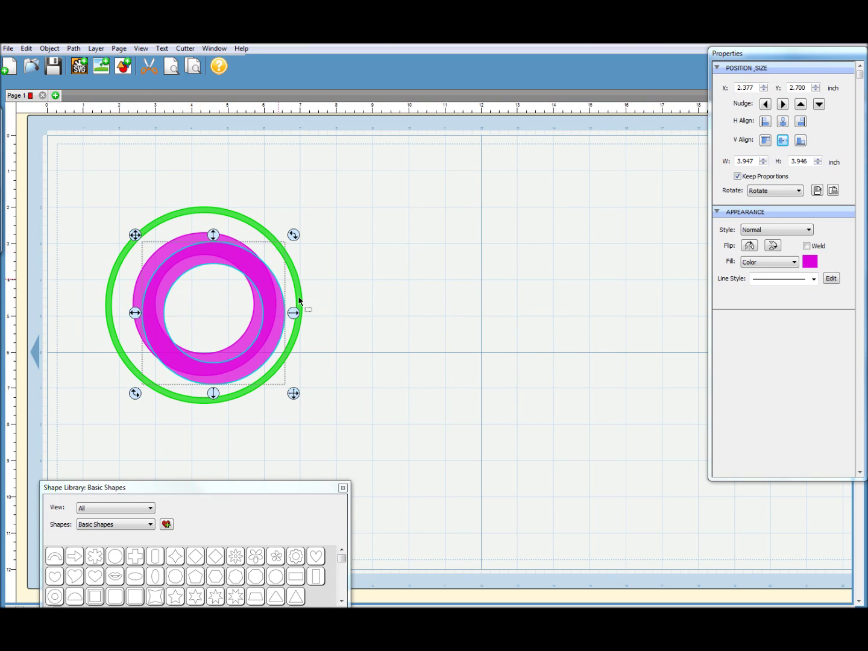
{"action": "left_click_drag", "start_coordinate": [265, 300], "coordinate": [491, 306]}
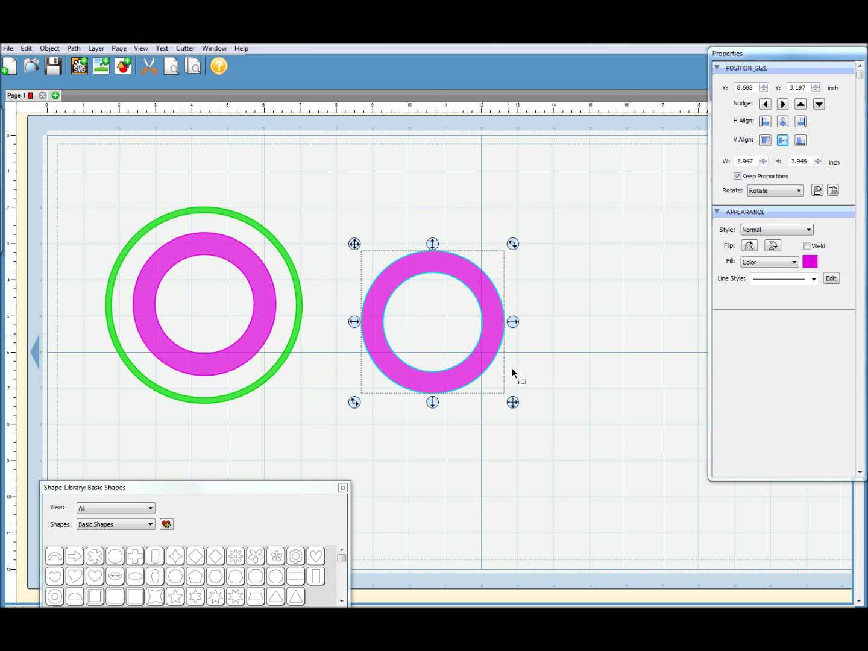
{"action": "left_click_drag", "start_coordinate": [511, 400], "coordinate": [395, 277]}
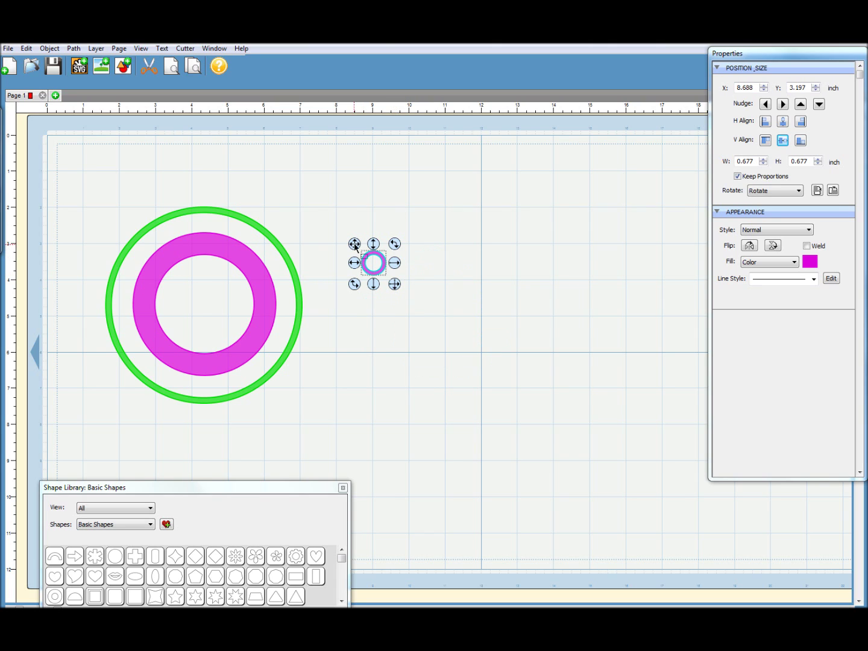
{"action": "left_click_drag", "start_coordinate": [354, 246], "coordinate": [185, 284]}
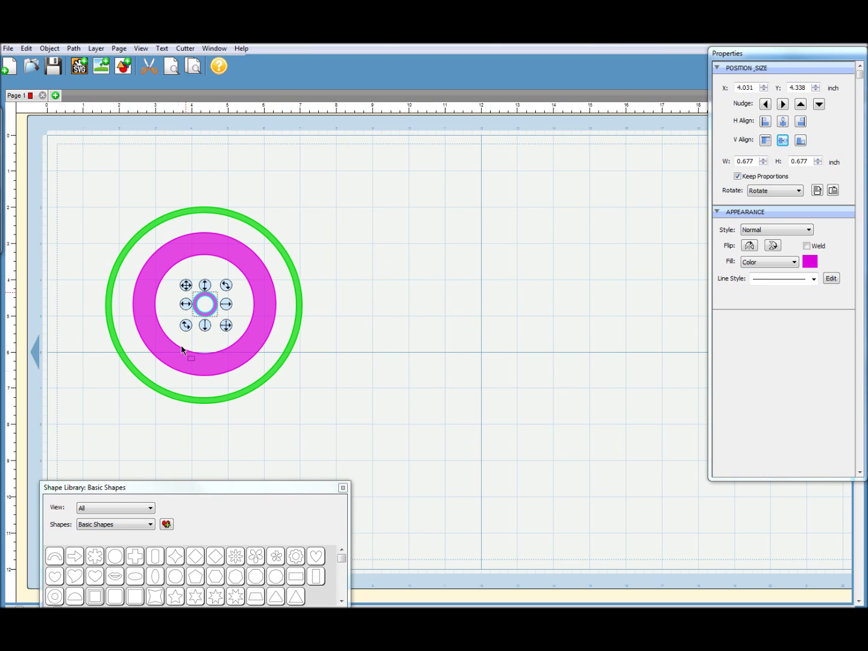
Centre all three rings horizontally and vertically on the mat
{"action": "left_click_drag", "start_coordinate": [79, 188], "coordinate": [355, 455]}
{"action": "left_click", "coordinate": [784, 122]}
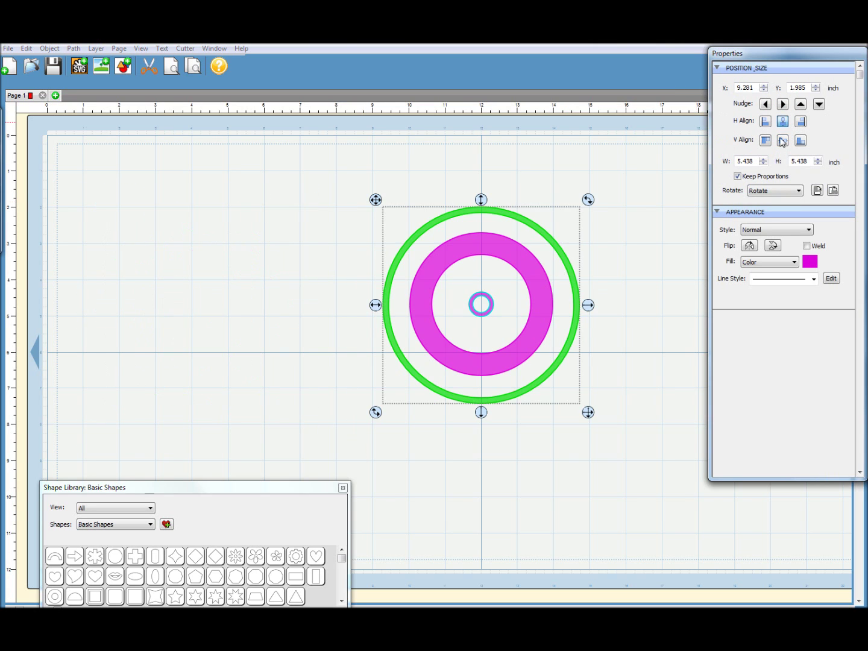
{"action": "left_click", "coordinate": [781, 141]}
{"action": "left_click", "coordinate": [299, 307]}
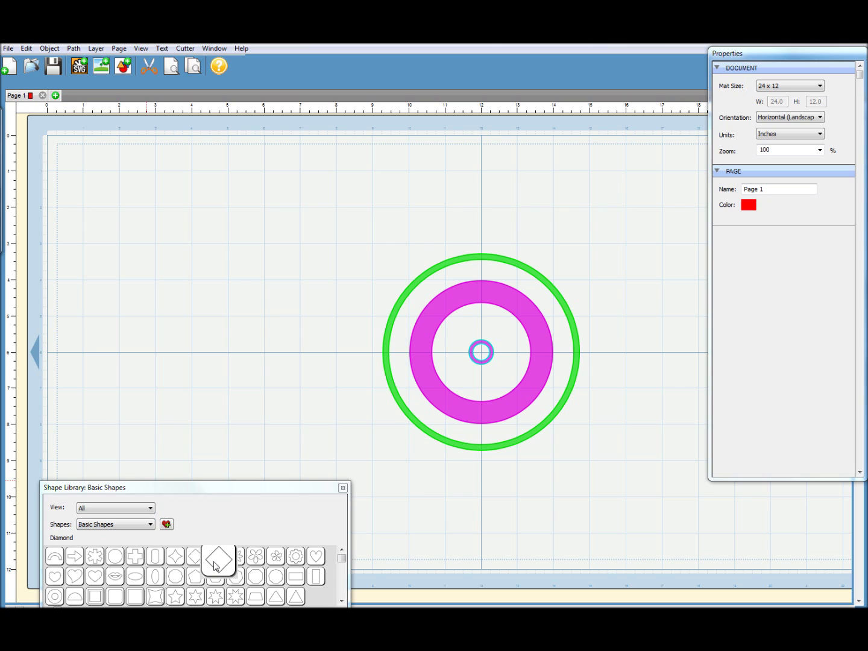
Add a Diamond shape and, with Keep Proportions off, stretch it to 0.996 x 4.512 inches
{"action": "left_click_drag", "start_coordinate": [214, 567], "coordinate": [235, 261]}
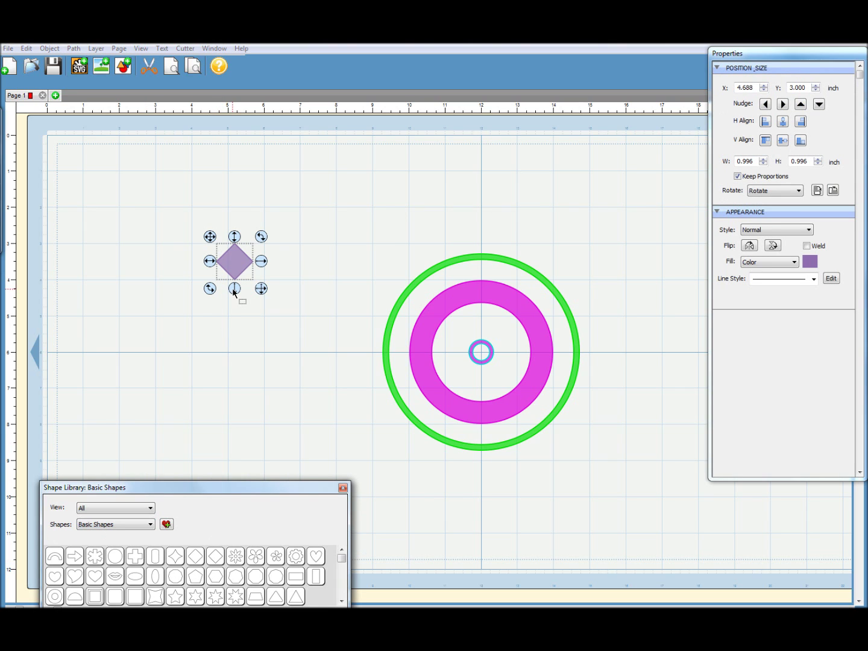
{"action": "left_click", "coordinate": [738, 176]}
{"action": "left_click_drag", "start_coordinate": [235, 289], "coordinate": [240, 414]}
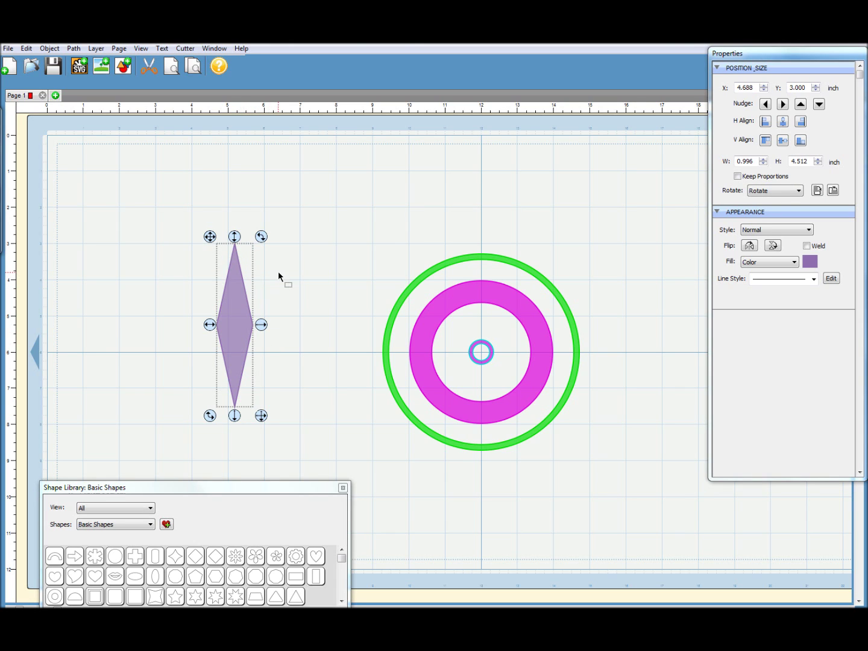
Duplicate the diamond, place copies as north and south points, and centre them horizontally with the rings
{"action": "key", "text": "ctrl+d"}
{"action": "key", "text": "ctrl+d"}
{"action": "key", "text": "ctrl+d"}
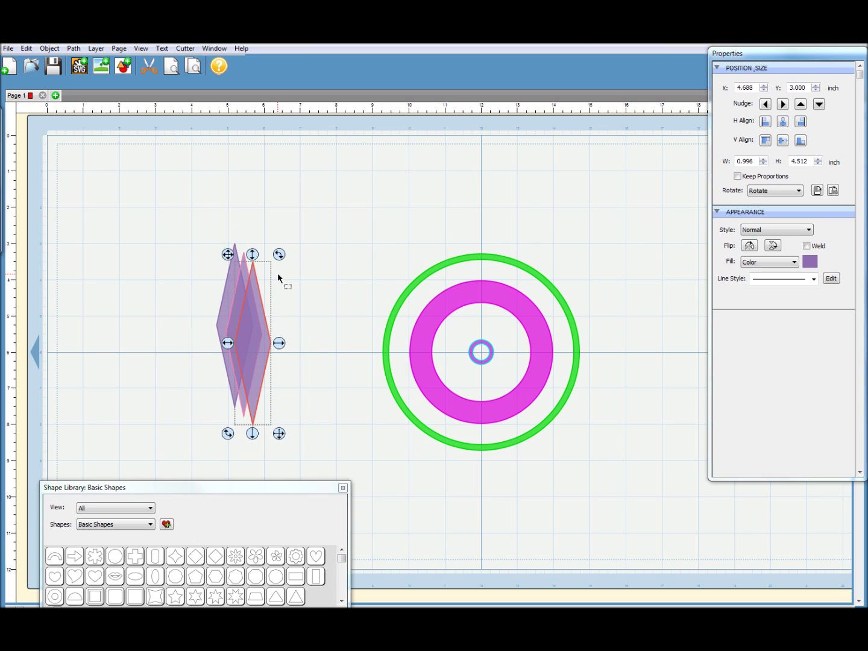
{"action": "left_click_drag", "start_coordinate": [257, 346], "coordinate": [478, 258]}
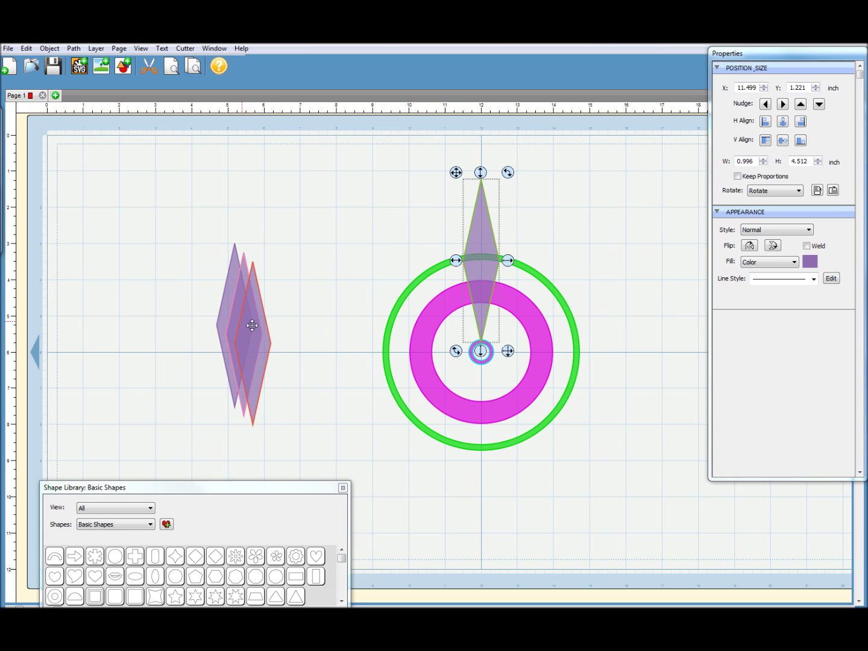
{"action": "left_click_drag", "start_coordinate": [252, 326], "coordinate": [484, 428]}
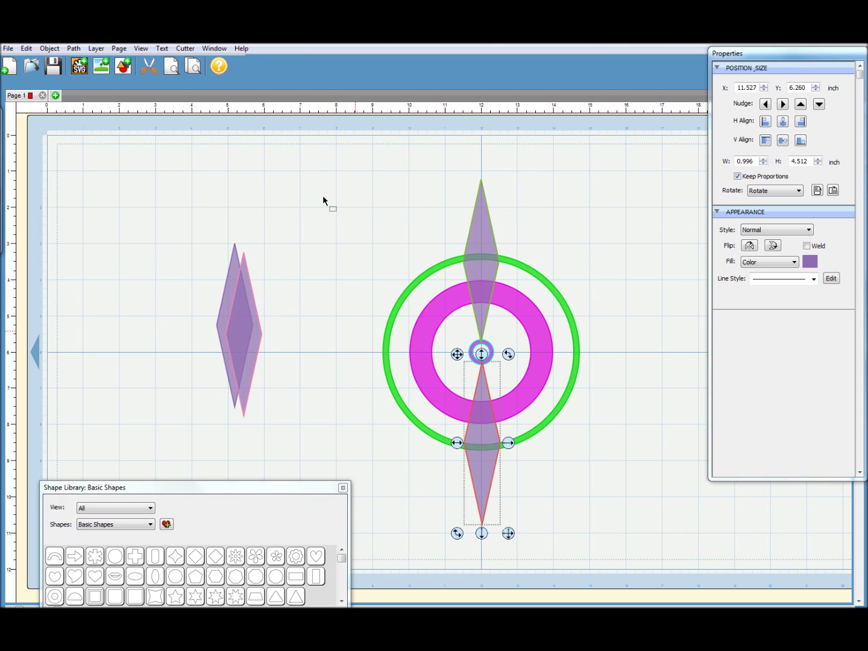
{"action": "left_click_drag", "start_coordinate": [311, 146], "coordinate": [617, 549]}
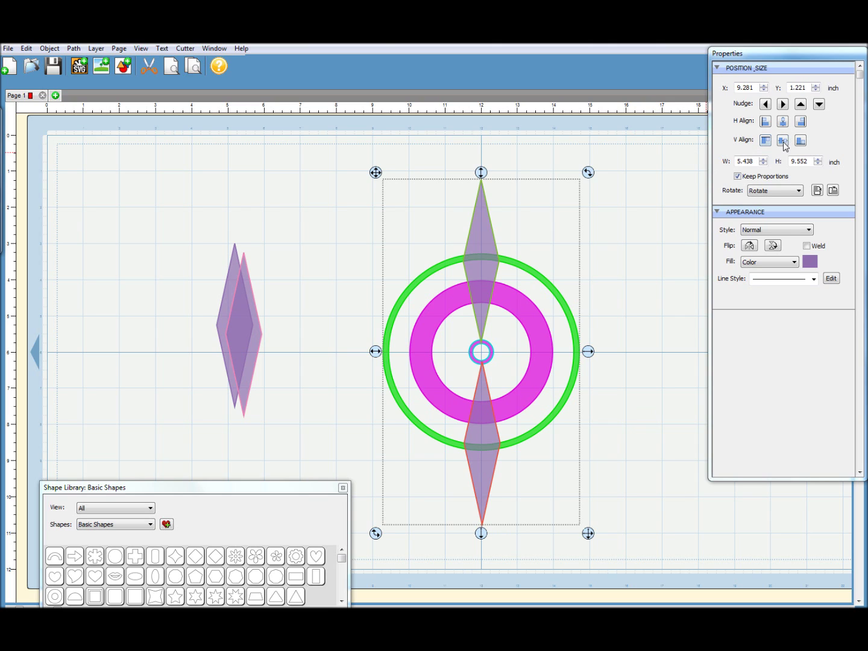
{"action": "left_click", "coordinate": [783, 122]}
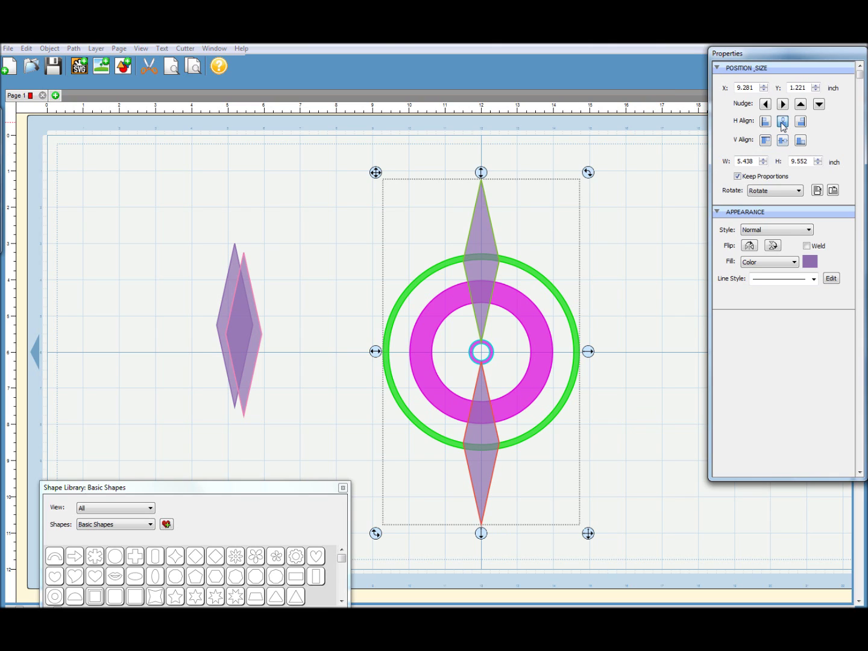
{"action": "left_click", "coordinate": [330, 231]}
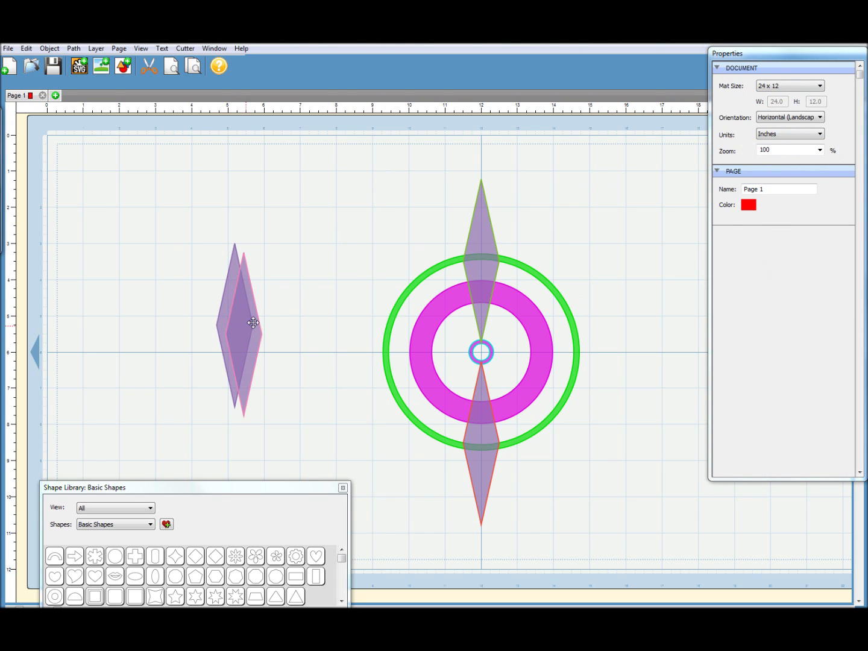
Rotate the pink diamond 90° and position it as the east point of the compass
{"action": "left_click_drag", "start_coordinate": [252, 324], "coordinate": [291, 269]}
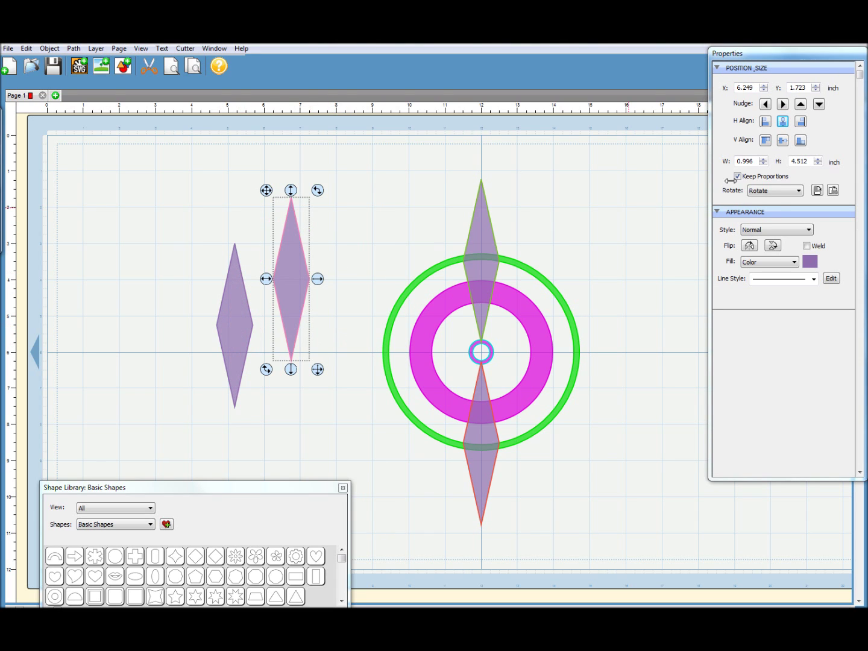
{"action": "left_click", "coordinate": [817, 191]}
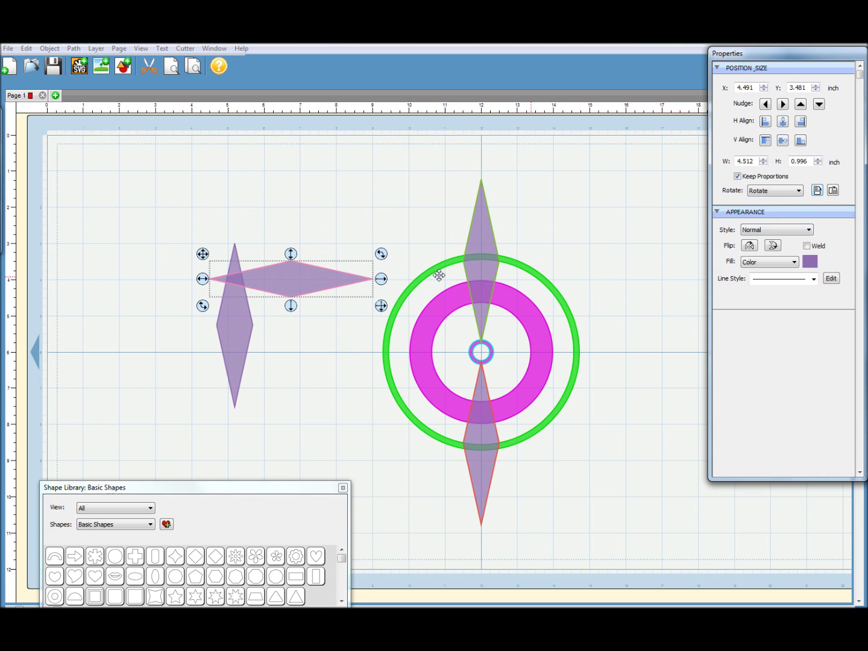
{"action": "left_click_drag", "start_coordinate": [296, 281], "coordinate": [576, 355]}
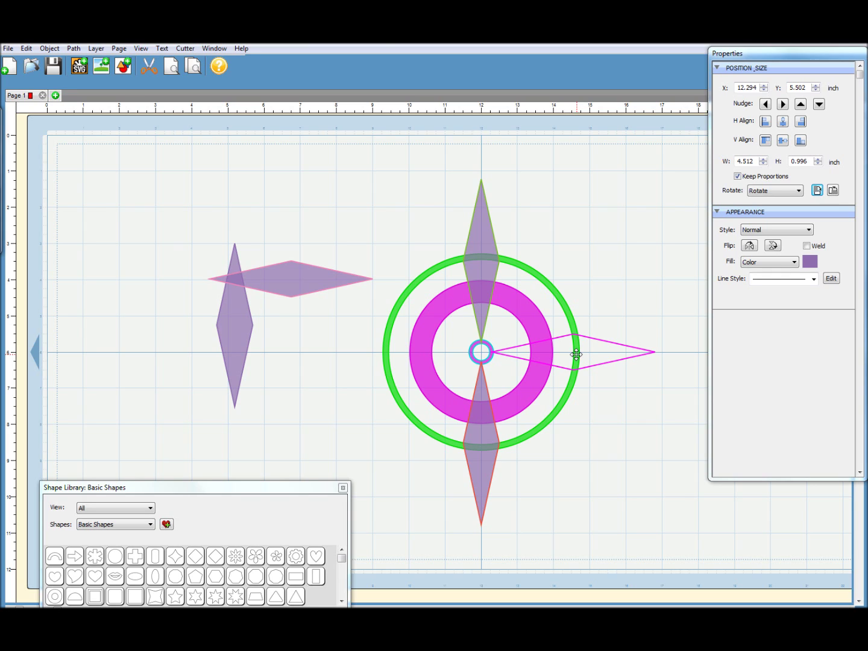
{"action": "left_click_drag", "start_coordinate": [576, 354], "coordinate": [577, 354]}
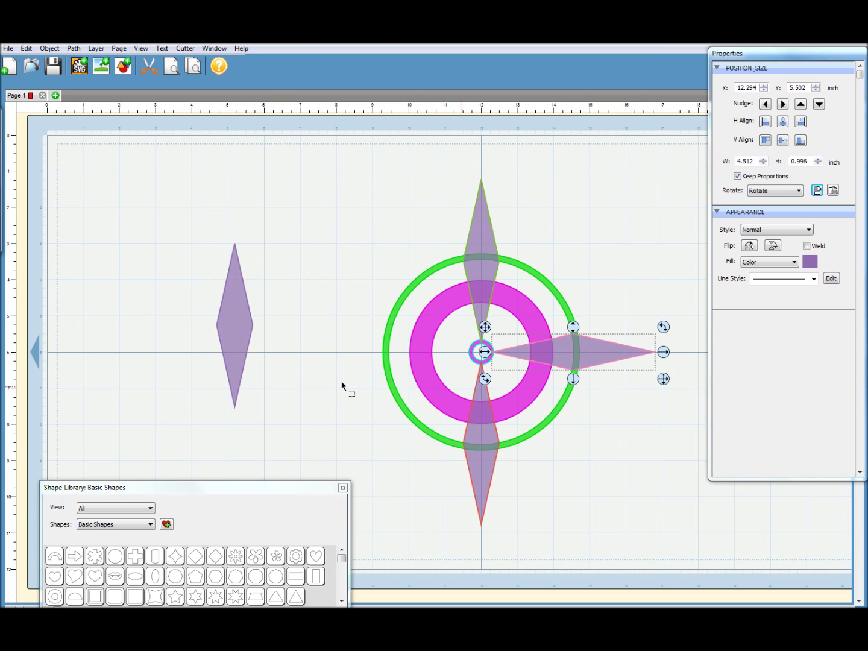
Rotate the remaining vertical diamond 90° and set it aside at the upper left
{"action": "left_click", "coordinate": [234, 325]}
{"action": "left_click", "coordinate": [817, 190]}
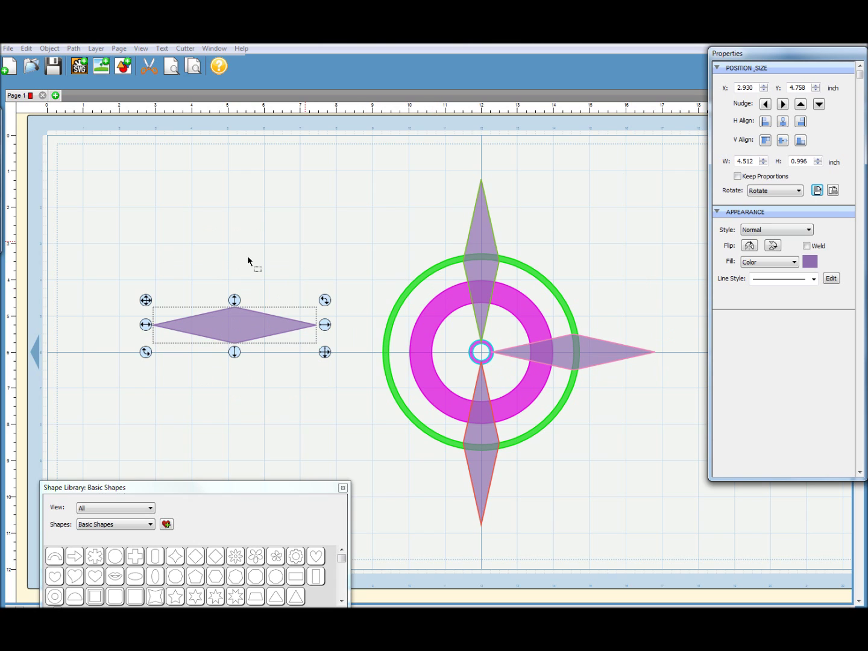
{"action": "left_click_drag", "start_coordinate": [232, 323], "coordinate": [398, 343]}
Place the west point, then shrink a spare diamond to 2.493 inches and make three copies
{"action": "left_click", "coordinate": [218, 298]}
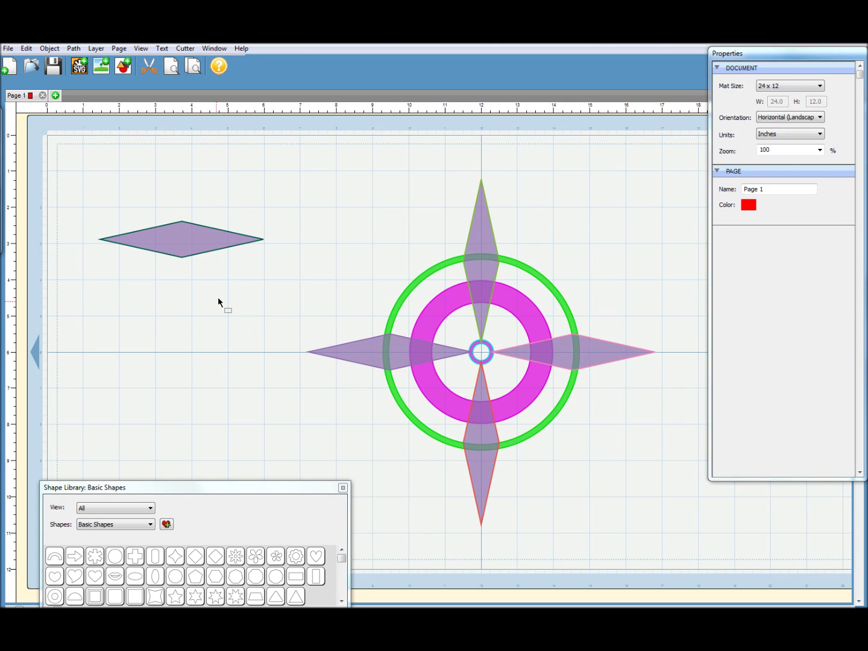
{"action": "left_click", "coordinate": [180, 239]}
{"action": "left_click", "coordinate": [262, 263]}
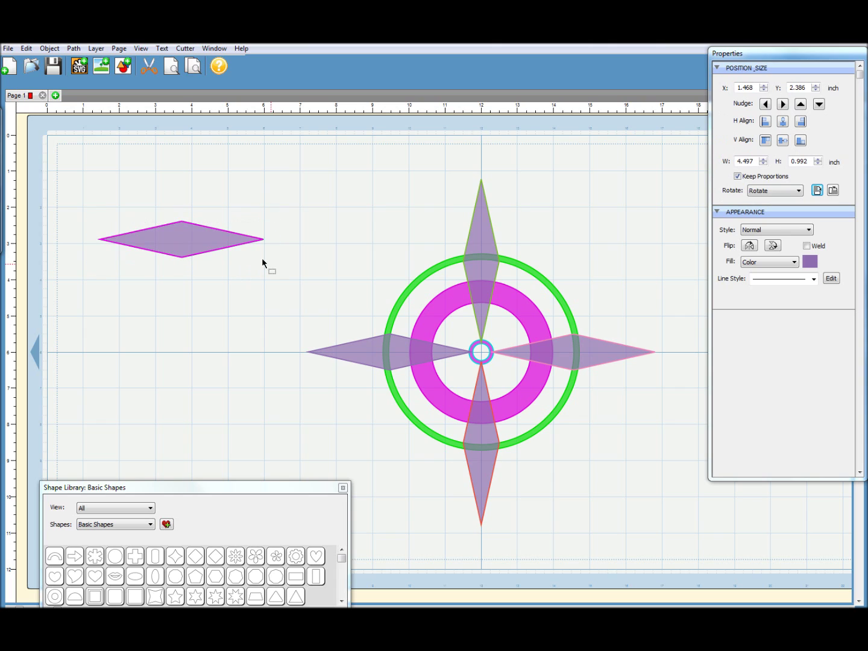
{"action": "left_click_drag", "start_coordinate": [262, 263], "coordinate": [238, 243]}
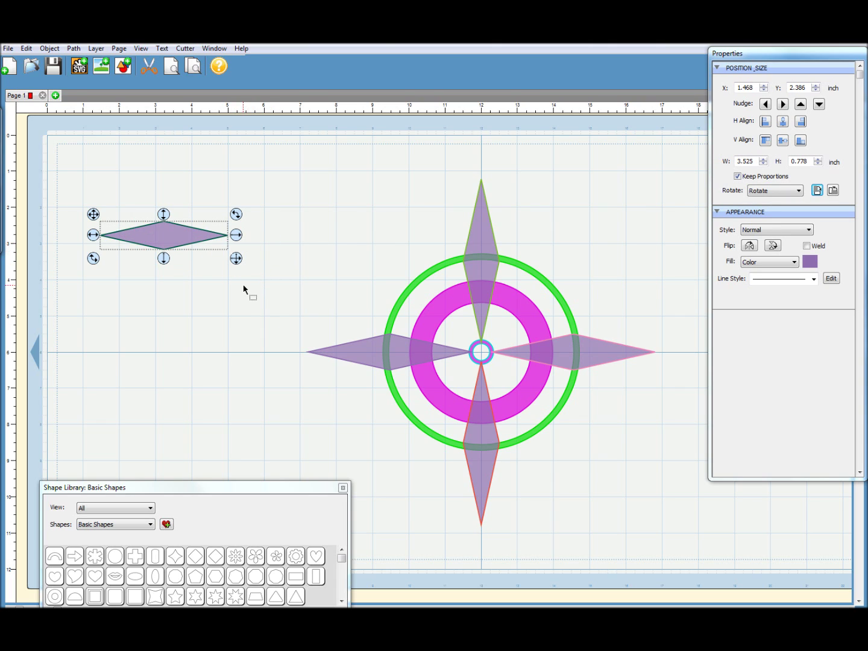
{"action": "key", "text": "ctrl+d"}
{"action": "key", "text": "ctrl+d"}
{"action": "key", "text": "ctrl+d"}
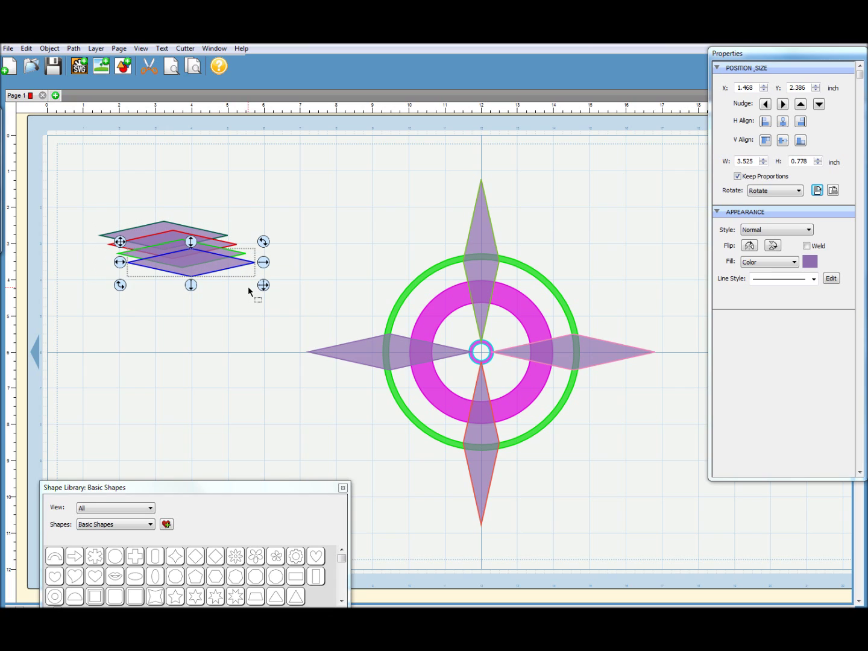
Rotate the blue and green diamond copies 45° and move them into diagonal slots
{"action": "left_click", "coordinate": [817, 190]}
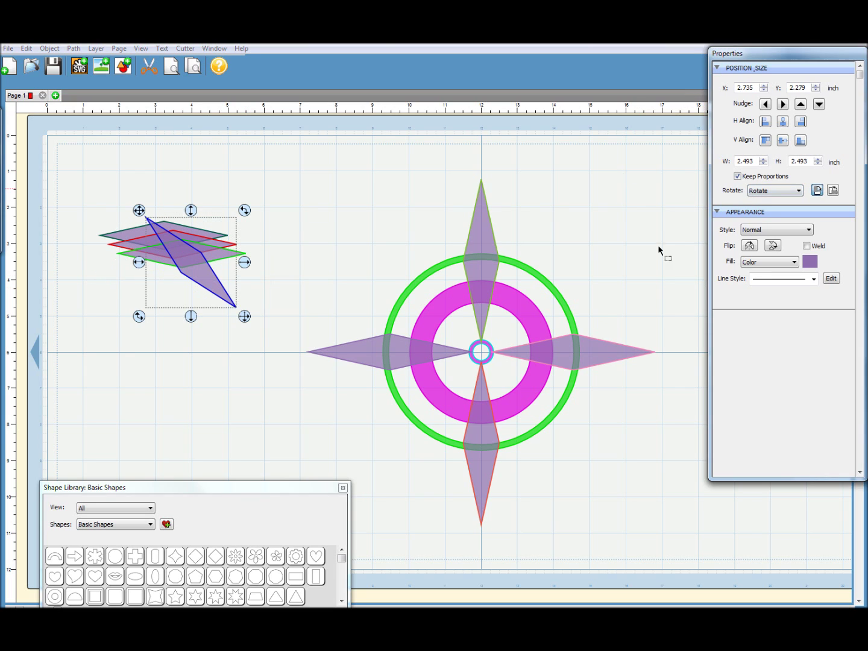
{"action": "left_click_drag", "start_coordinate": [199, 271], "coordinate": [426, 298]}
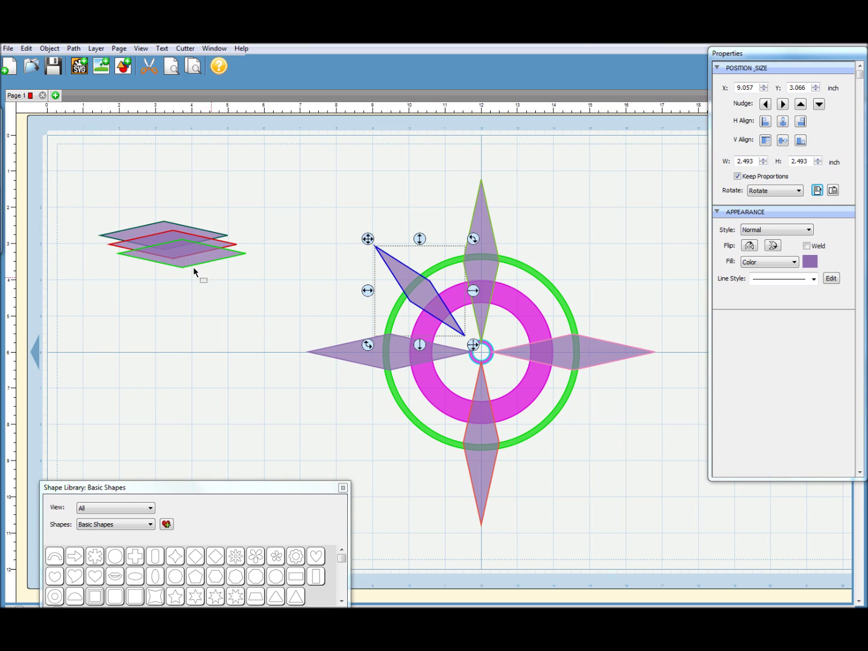
{"action": "left_click_drag", "start_coordinate": [193, 268], "coordinate": [217, 265]}
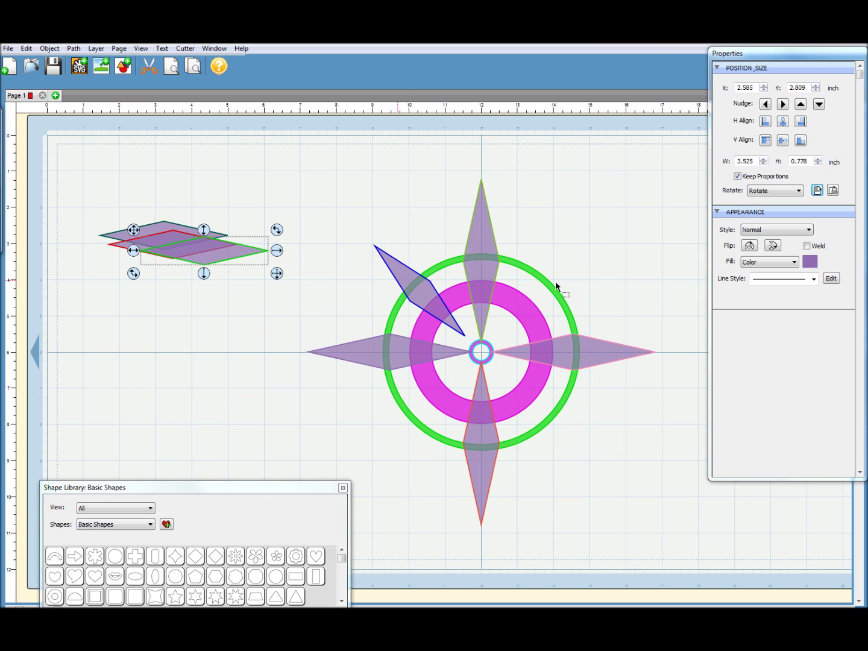
{"action": "left_click", "coordinate": [817, 190]}
{"action": "left_click_drag", "start_coordinate": [223, 280], "coordinate": [551, 416]}
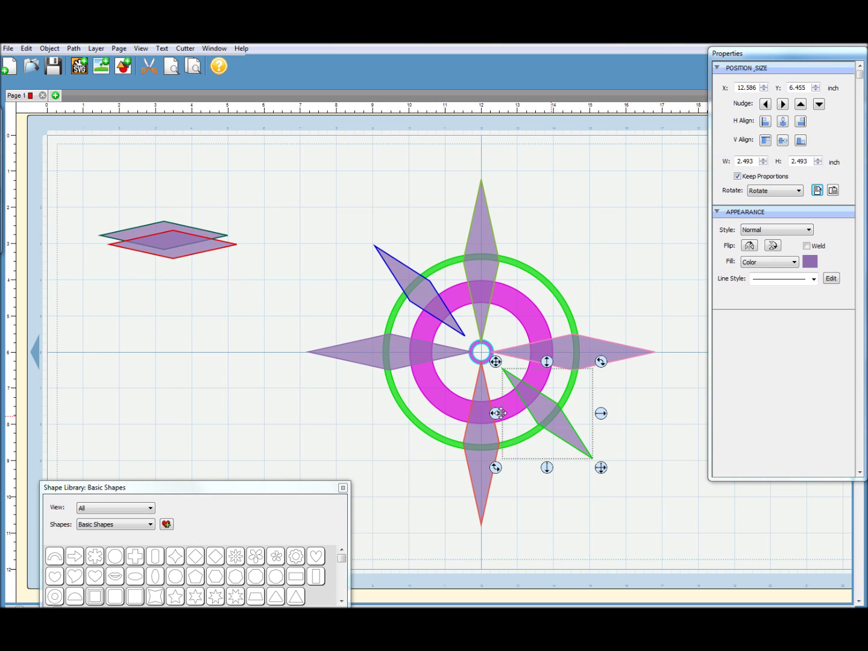
Rotate the last two diamonds 45° and place them at the upper-right and lower-left diagonals
{"action": "left_click", "coordinate": [173, 248]}
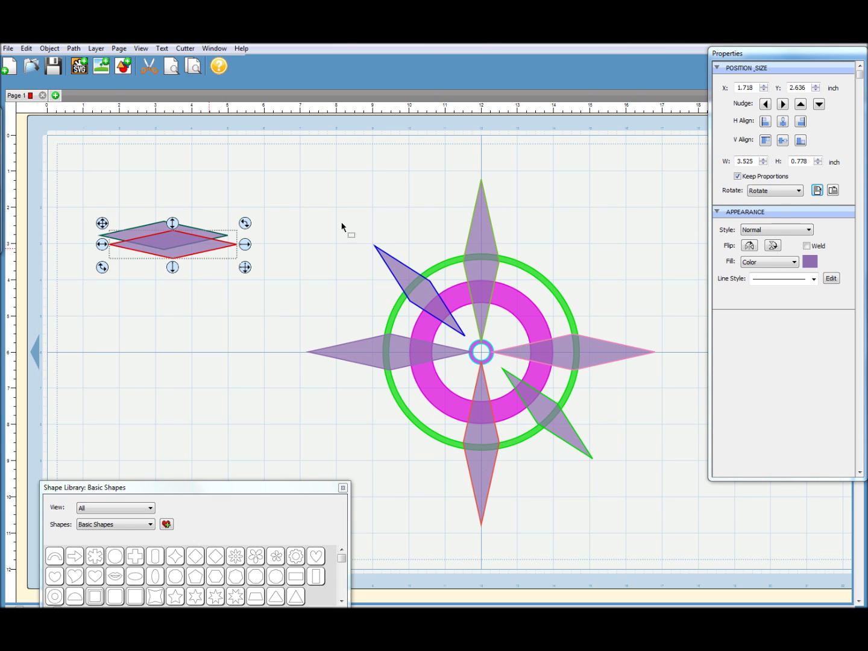
{"action": "left_click", "coordinate": [832, 191]}
{"action": "left_click_drag", "start_coordinate": [156, 259], "coordinate": [527, 304]}
{"action": "left_click", "coordinate": [148, 232]}
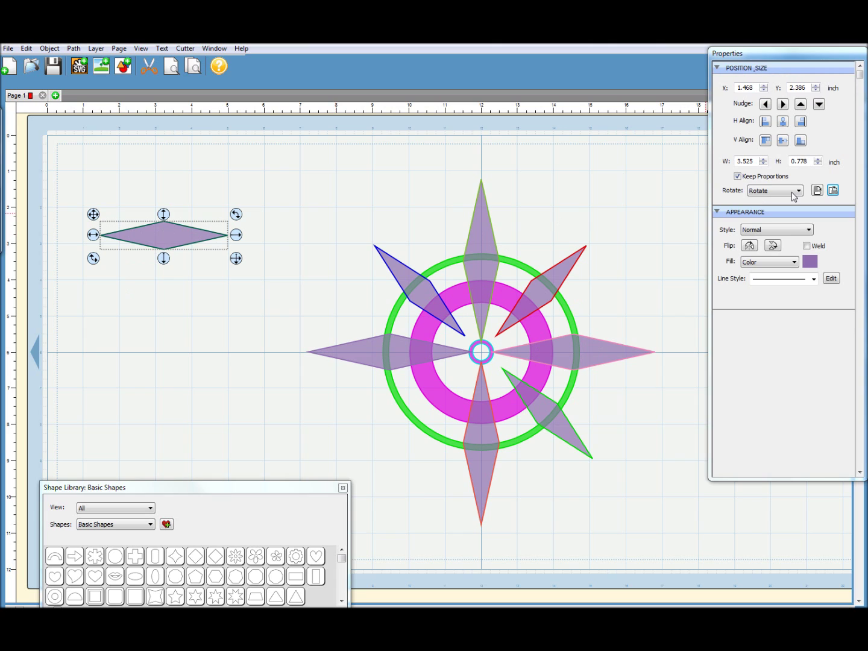
{"action": "left_click", "coordinate": [833, 190]}
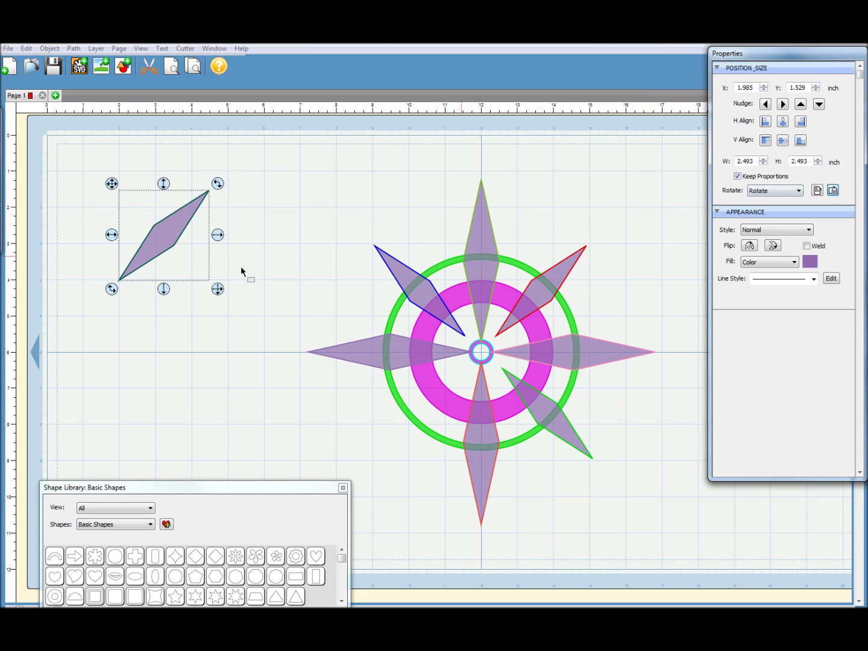
{"action": "left_click_drag", "start_coordinate": [171, 245], "coordinate": [426, 416]}
{"action": "left_click", "coordinate": [269, 281]}
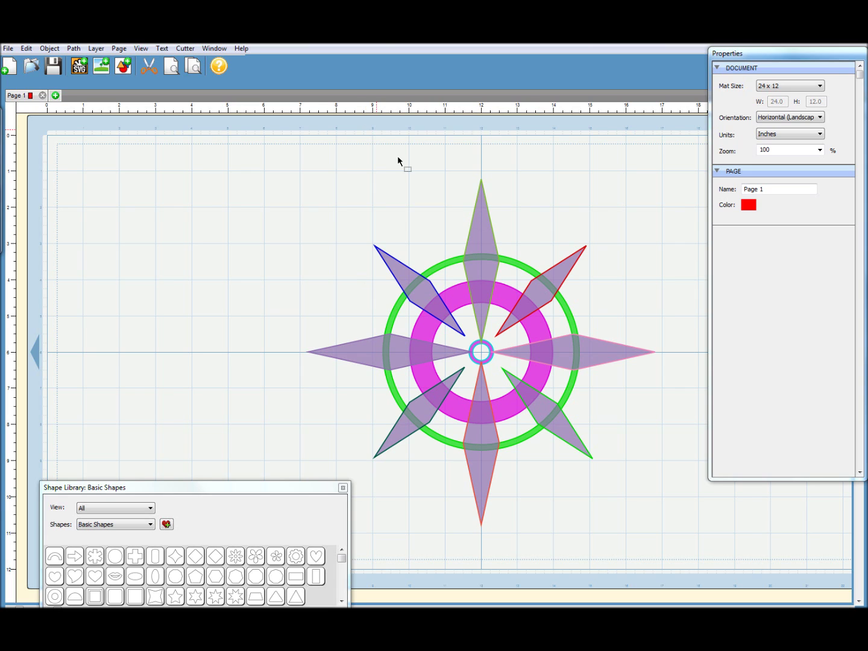
Unite the top, upper-right, right and lower-right diamond points into the green outer ring
{"action": "left_click", "coordinate": [438, 266]}
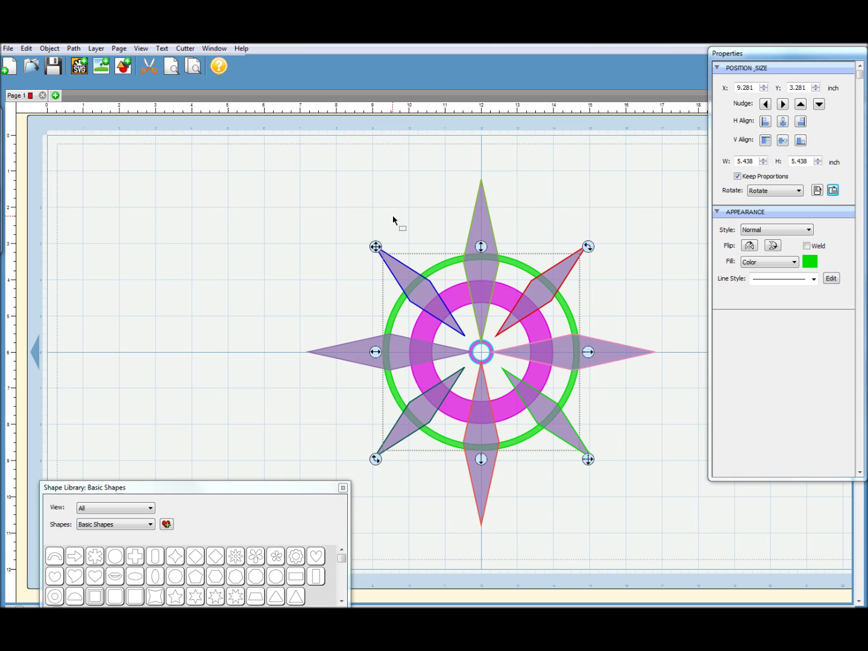
{"action": "left_click", "coordinate": [479, 215], "text": "shift"}
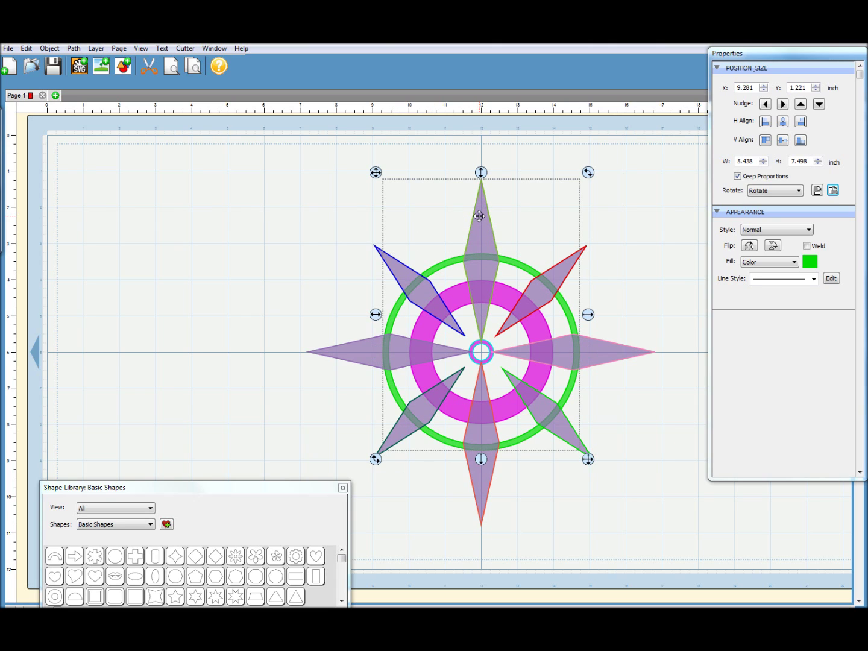
{"action": "left_click", "coordinate": [73, 49]}
{"action": "left_click", "coordinate": [92, 62]}
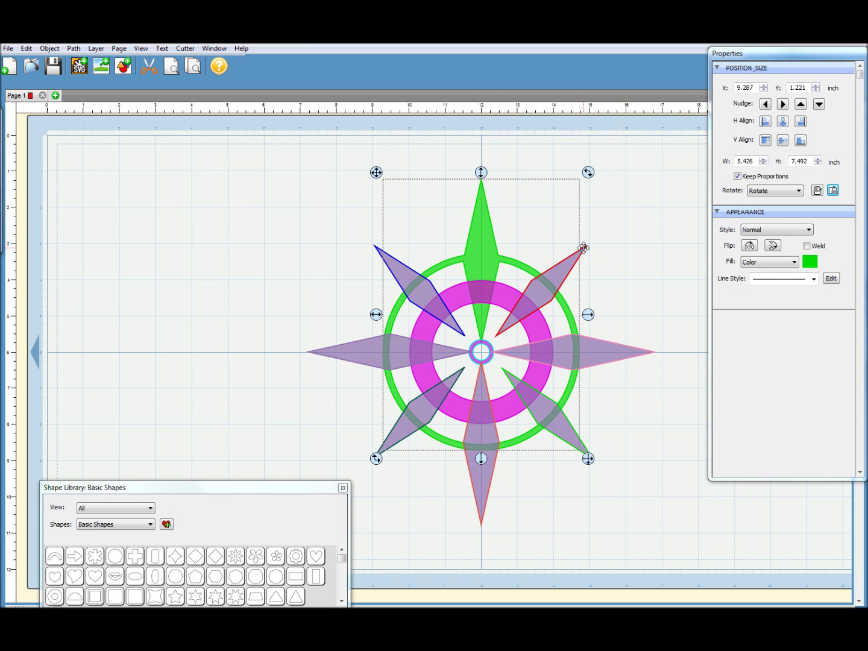
{"action": "left_click_drag", "start_coordinate": [584, 248], "coordinate": [590, 246]}
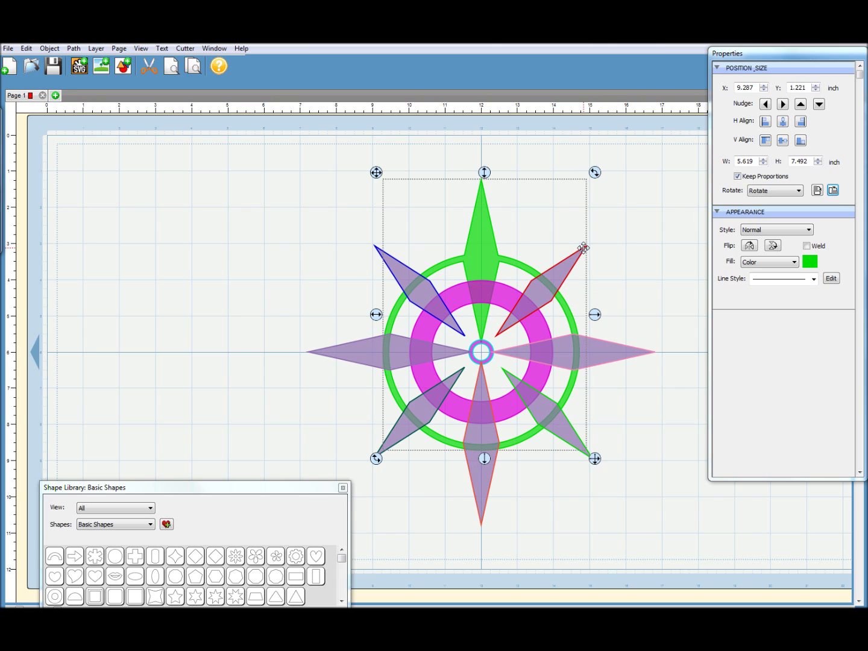
{"action": "left_click", "coordinate": [73, 49]}
{"action": "left_click", "coordinate": [91, 60]}
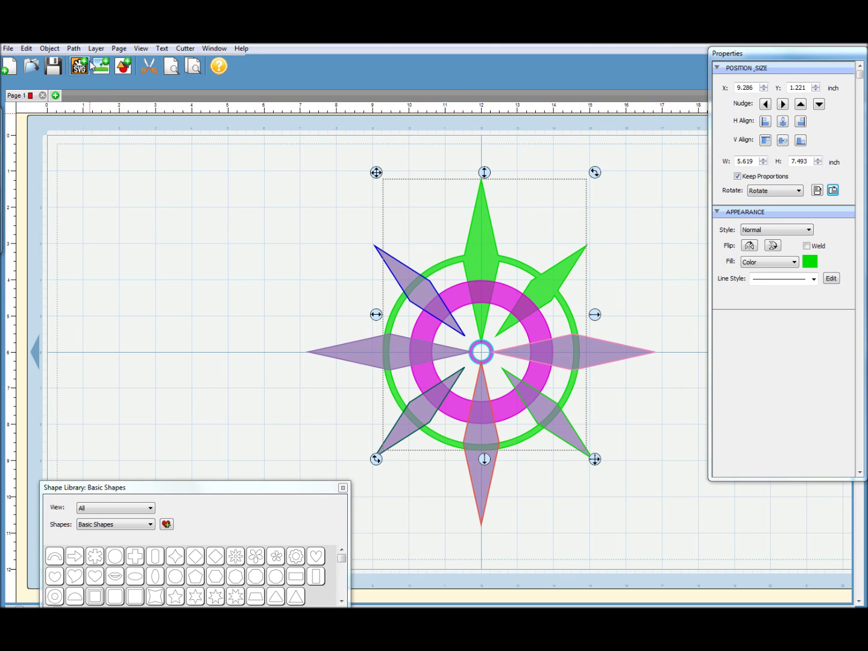
{"action": "left_click", "coordinate": [610, 350], "text": "shift"}
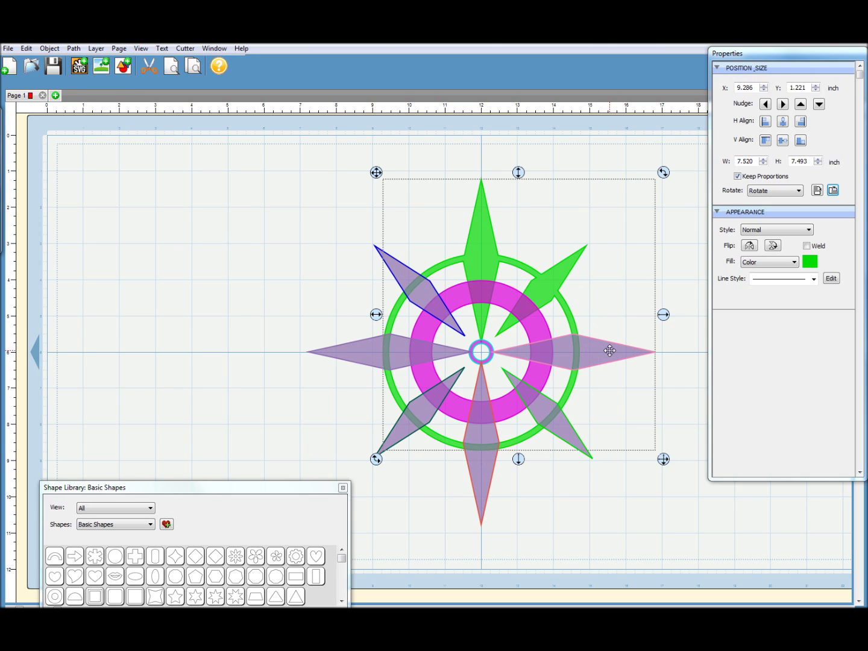
{"action": "left_click", "coordinate": [73, 48]}
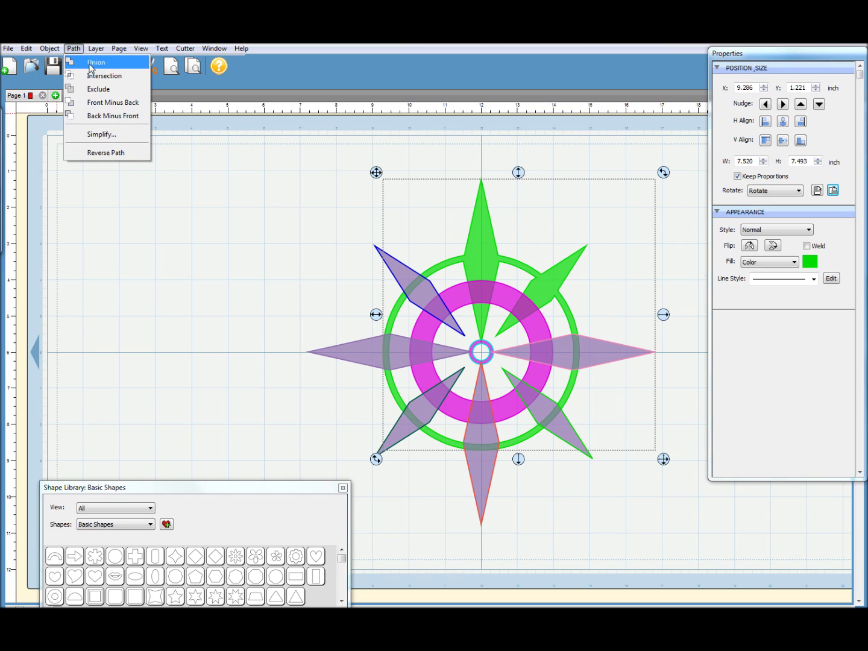
{"action": "left_click", "coordinate": [93, 62]}
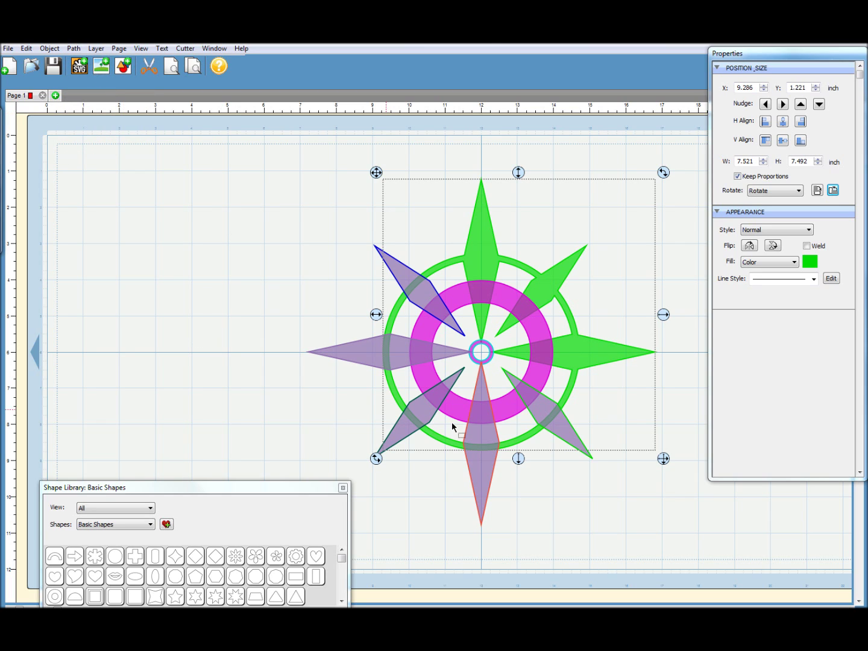
{"action": "left_click", "coordinate": [585, 452], "text": "shift"}
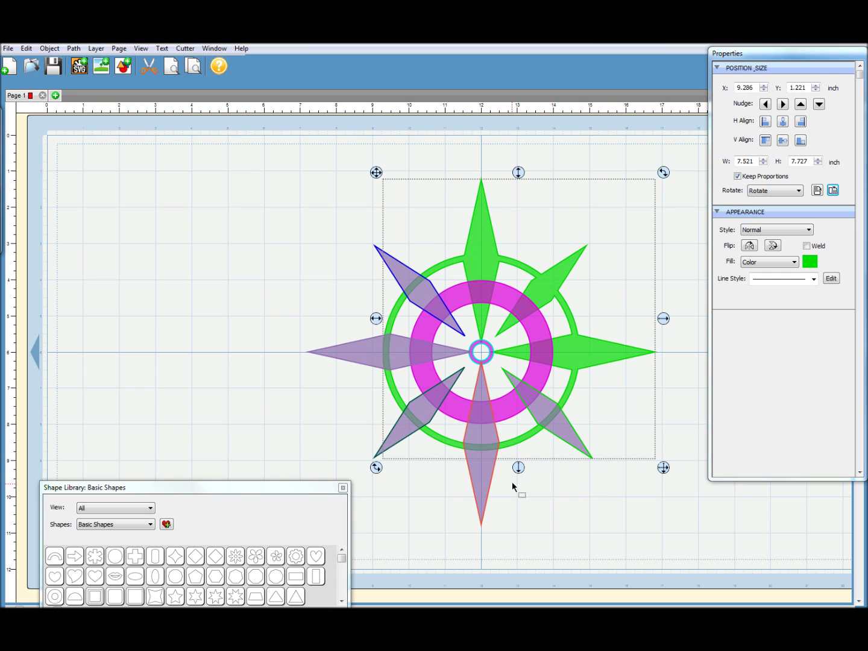
{"action": "left_click", "coordinate": [74, 48]}
{"action": "left_click", "coordinate": [84, 59]}
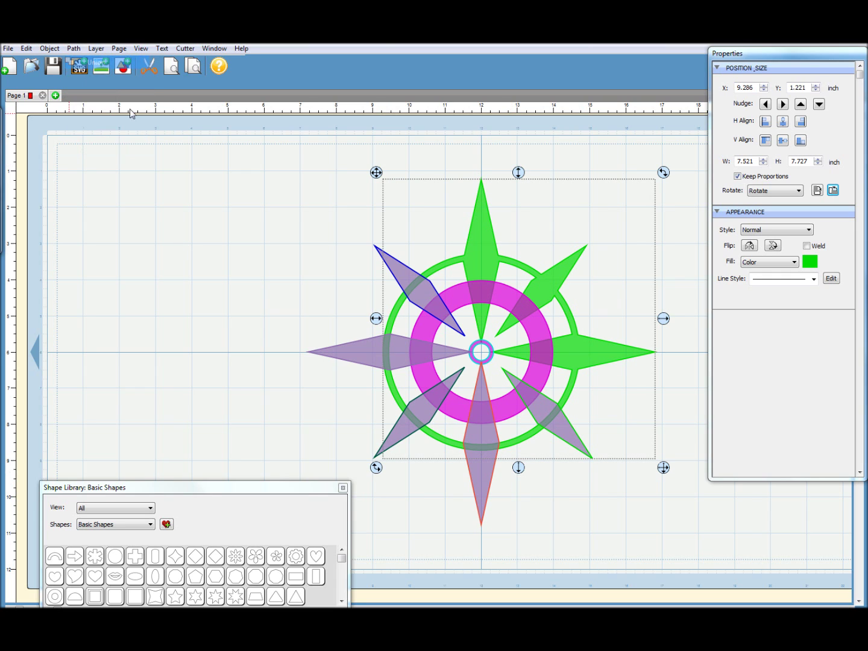
Unite the bottom, lower-left, left and upper-left points into the green shape
{"action": "left_click", "coordinate": [478, 485], "text": "shift"}
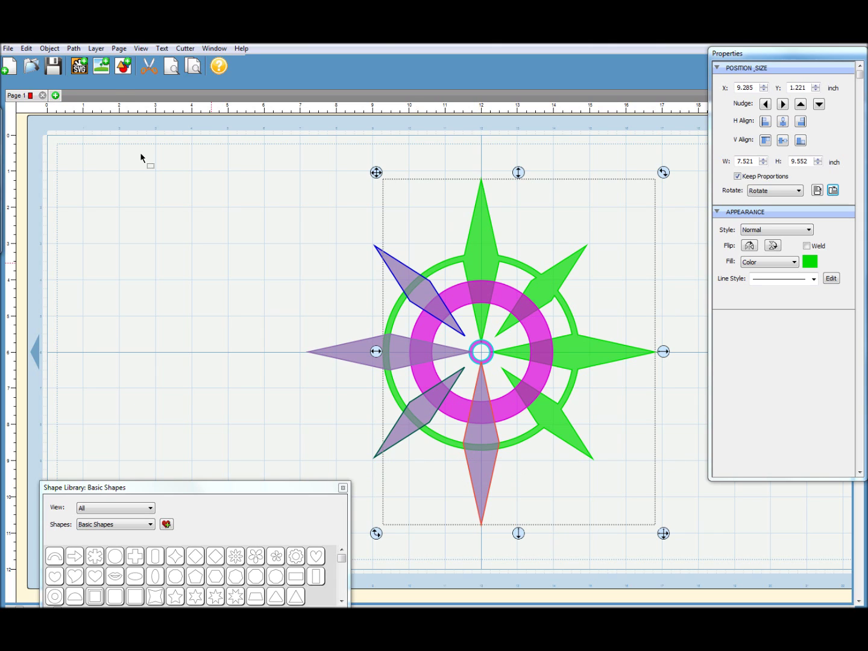
{"action": "left_click", "coordinate": [74, 48]}
{"action": "left_click", "coordinate": [91, 62]}
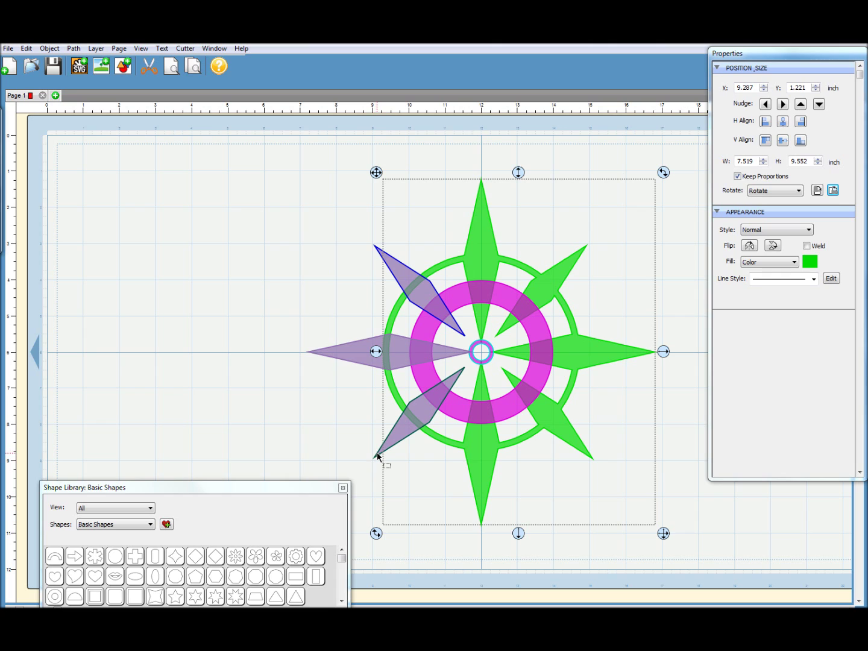
{"action": "left_click", "coordinate": [74, 49]}
{"action": "left_click", "coordinate": [90, 63]}
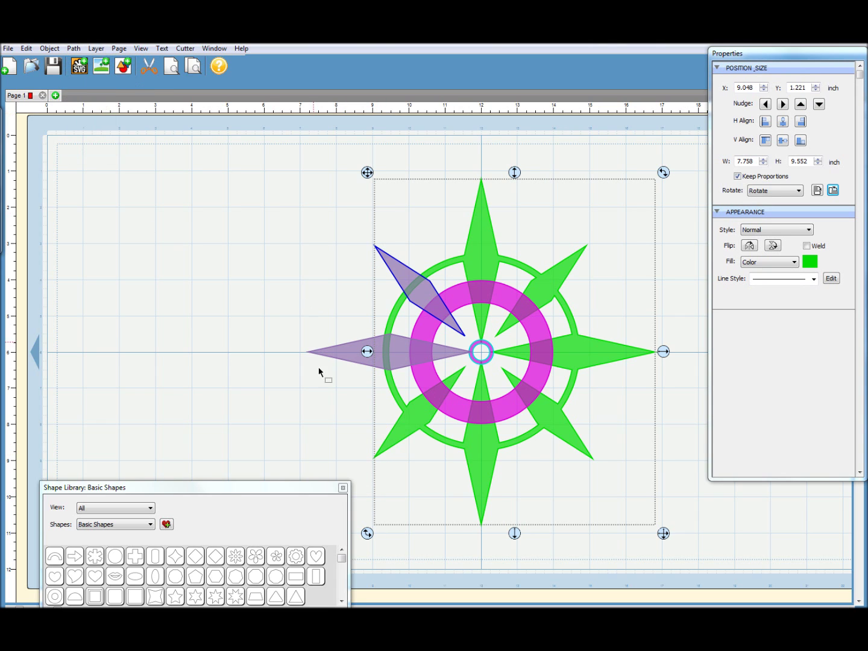
{"action": "left_click", "coordinate": [323, 351], "text": "shift"}
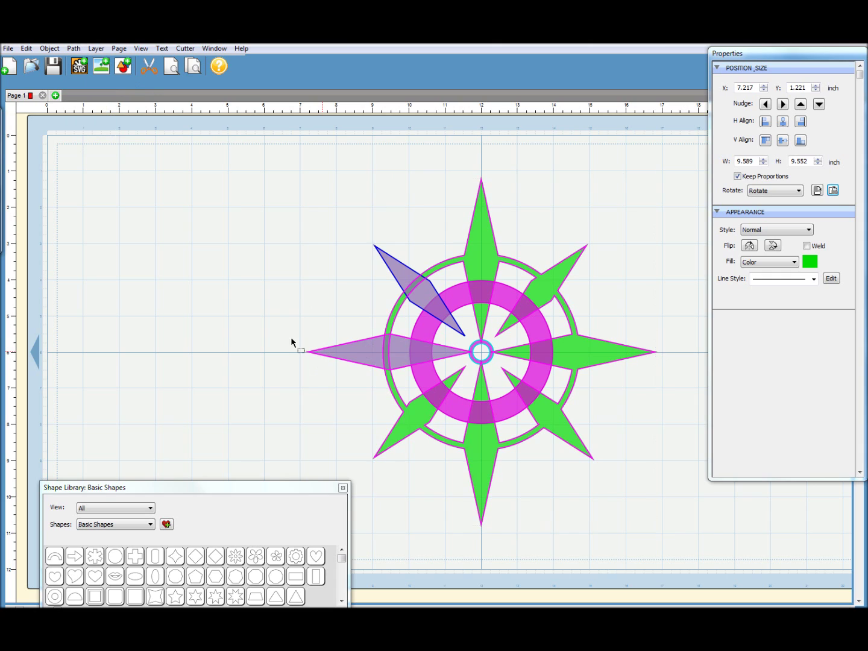
{"action": "left_click", "coordinate": [73, 48]}
{"action": "left_click", "coordinate": [90, 63]}
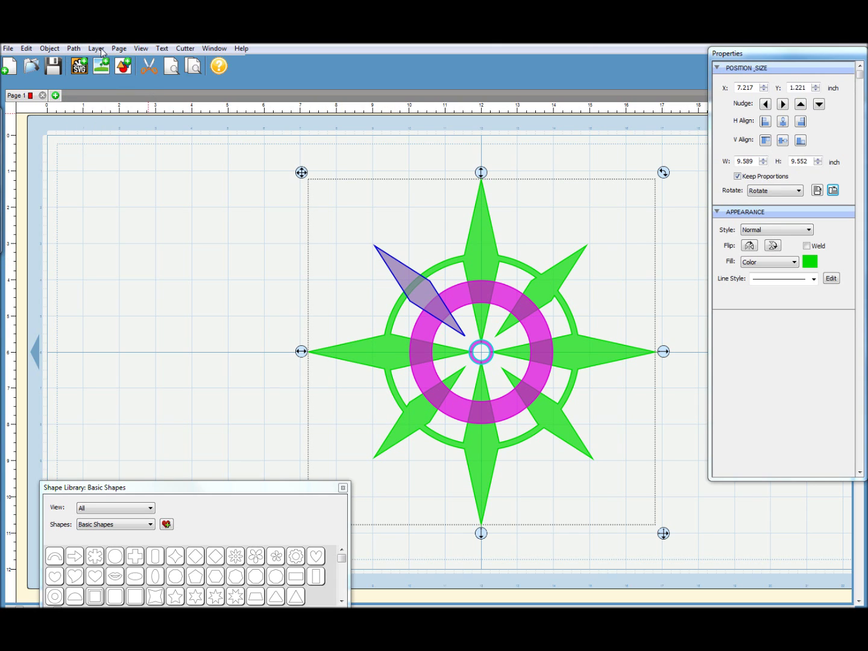
{"action": "left_click", "coordinate": [73, 48]}
{"action": "left_click", "coordinate": [91, 61]}
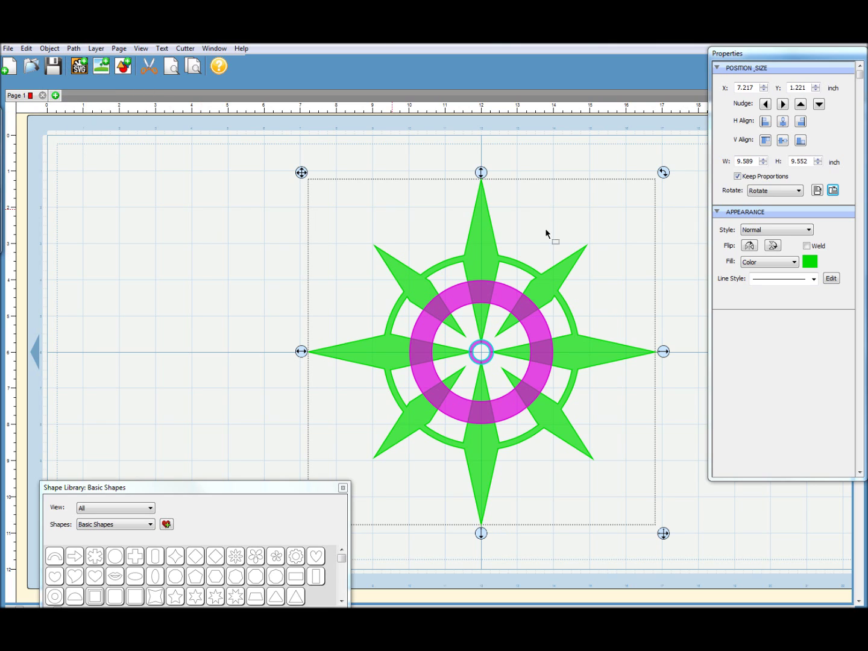
Union the whole compass design, including the centre circle, into one shape
{"action": "left_click", "coordinate": [213, 279]}
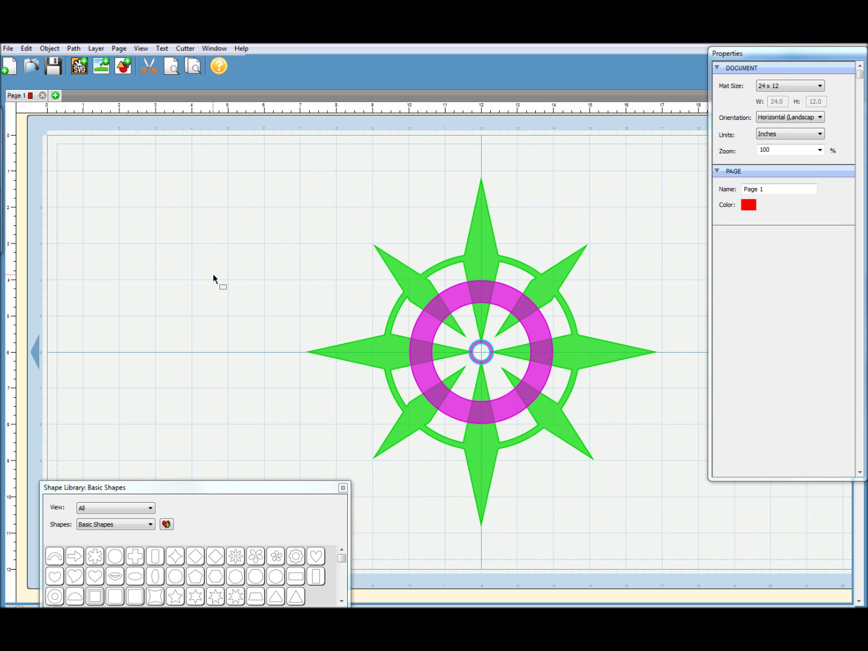
{"action": "left_click", "coordinate": [476, 345]}
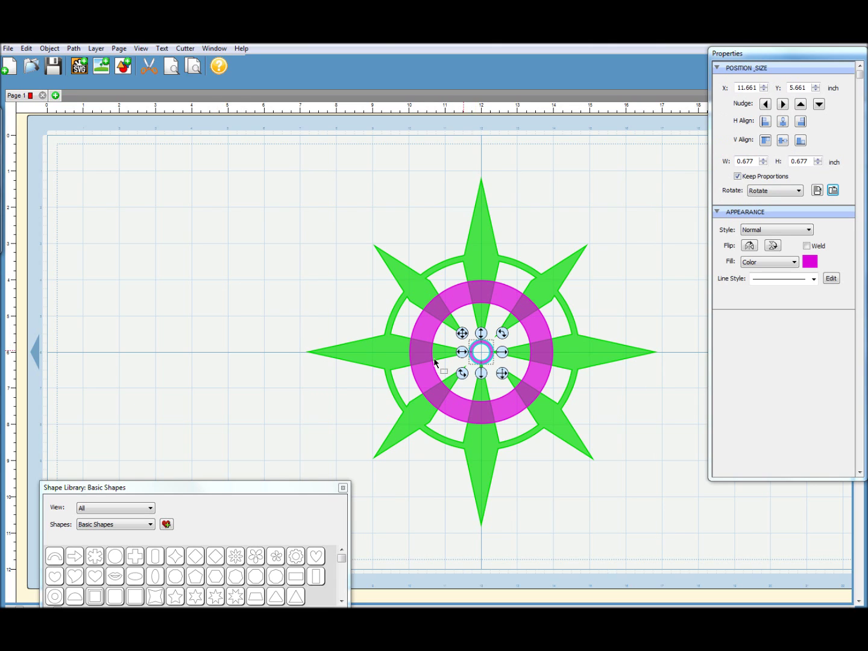
{"action": "left_click", "coordinate": [352, 353]}
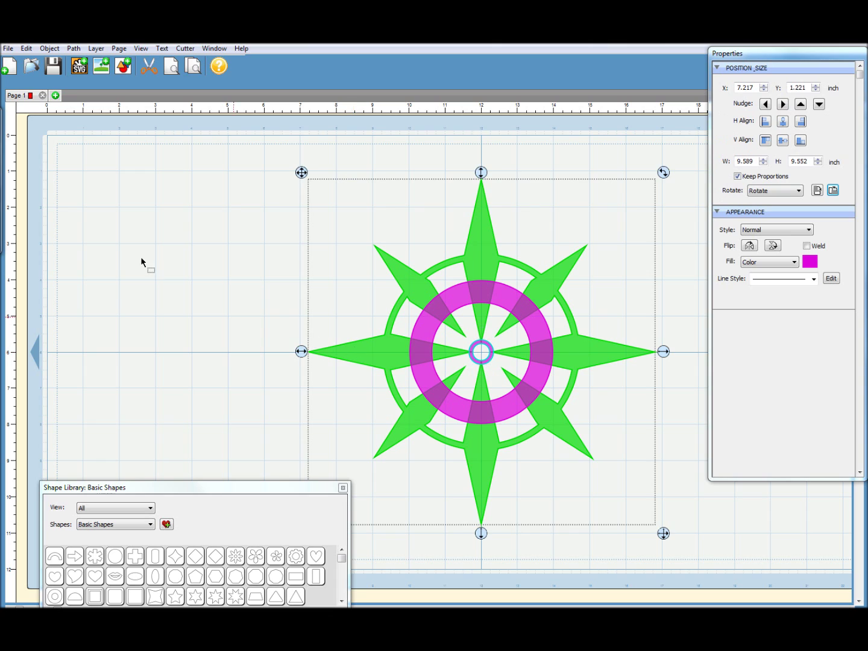
{"action": "left_click", "coordinate": [74, 48]}
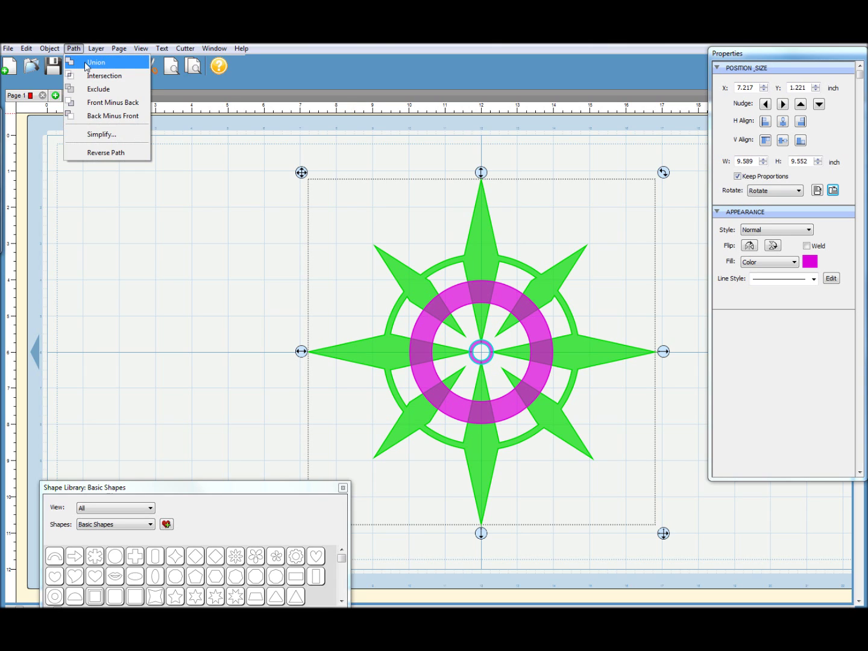
{"action": "left_click", "coordinate": [91, 63]}
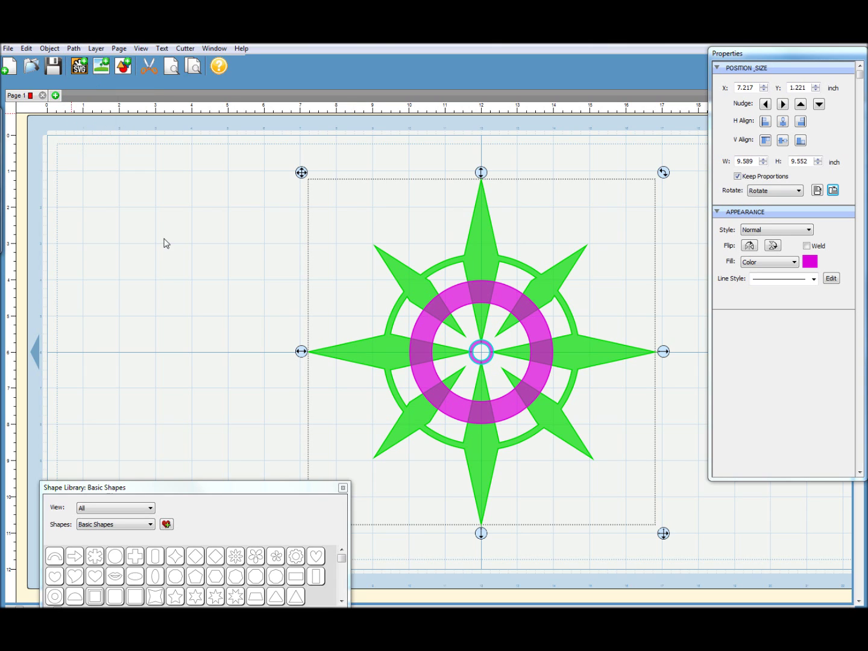
Weld the united compass's overlapping parts into a single magenta shape
{"action": "left_click", "coordinate": [165, 295]}
{"action": "left_click", "coordinate": [385, 354]}
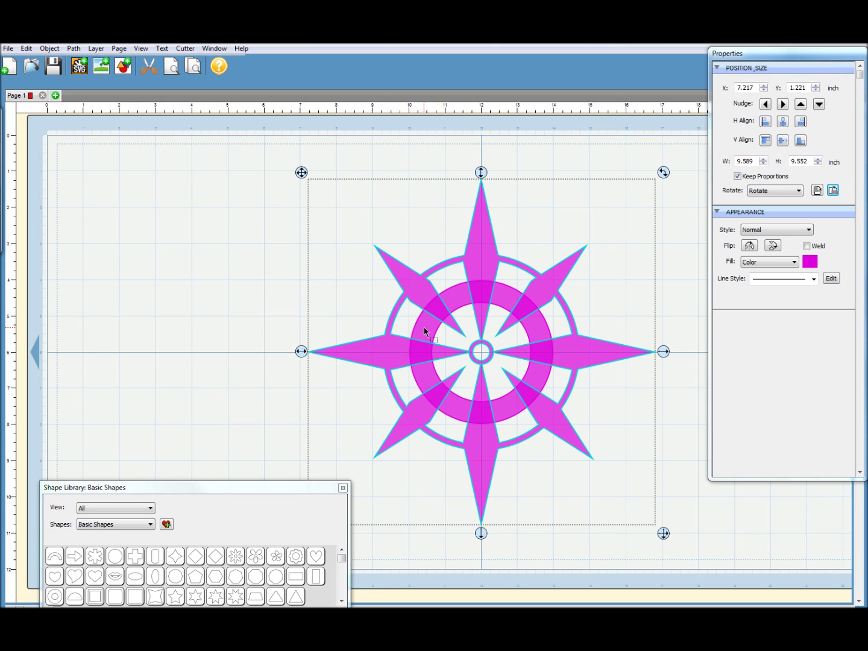
{"action": "left_click", "coordinate": [73, 52]}
{"action": "left_click", "coordinate": [85, 63]}
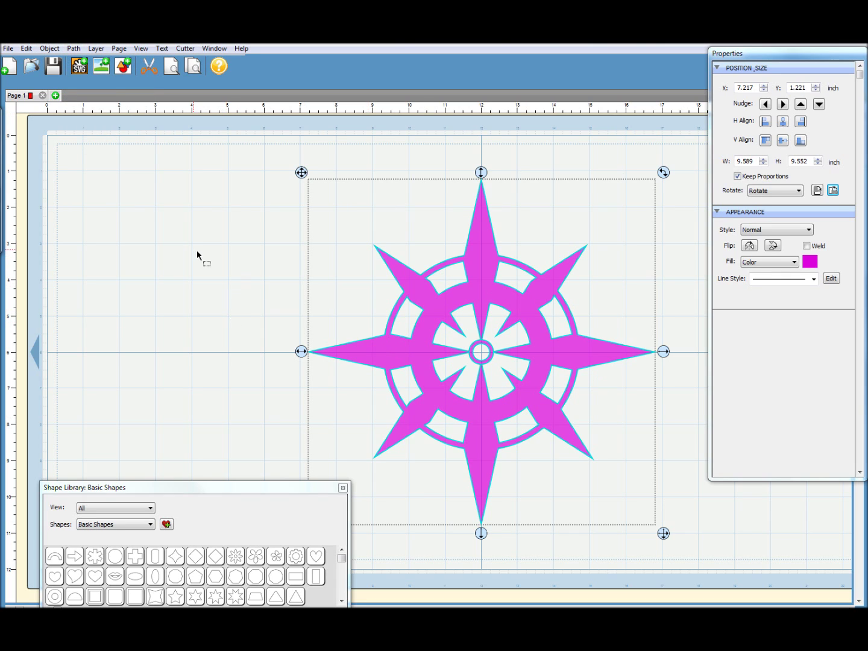
{"action": "left_click", "coordinate": [205, 269]}
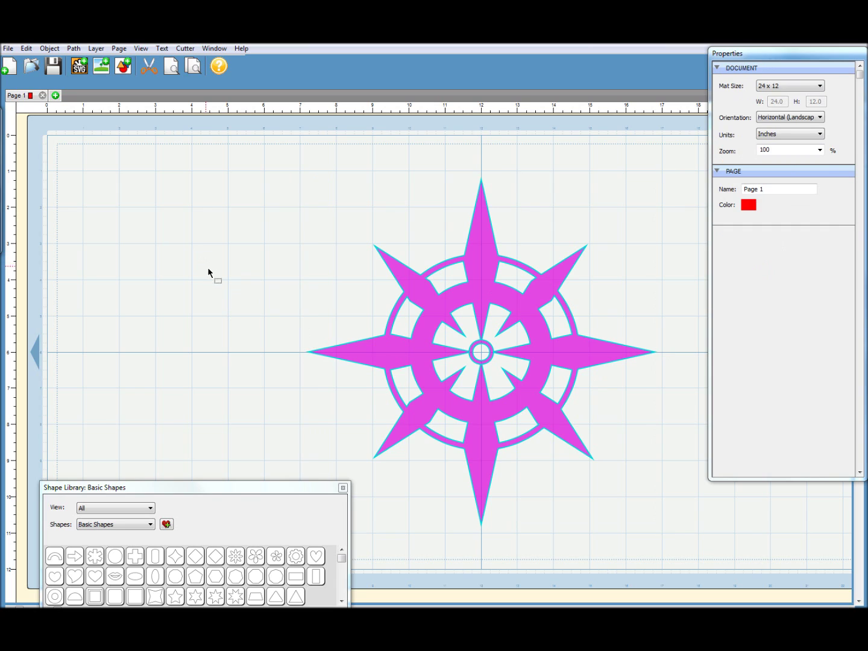
Turn on Show Outlines Only so the welded compass appears as an unfilled cut path
{"action": "left_click", "coordinate": [140, 50]}
{"action": "left_click", "coordinate": [155, 60]}
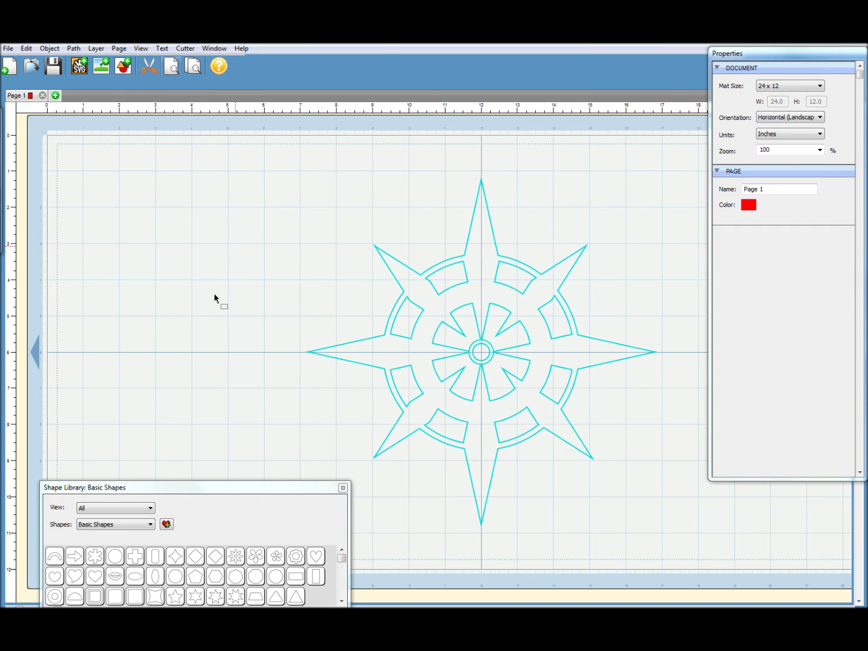